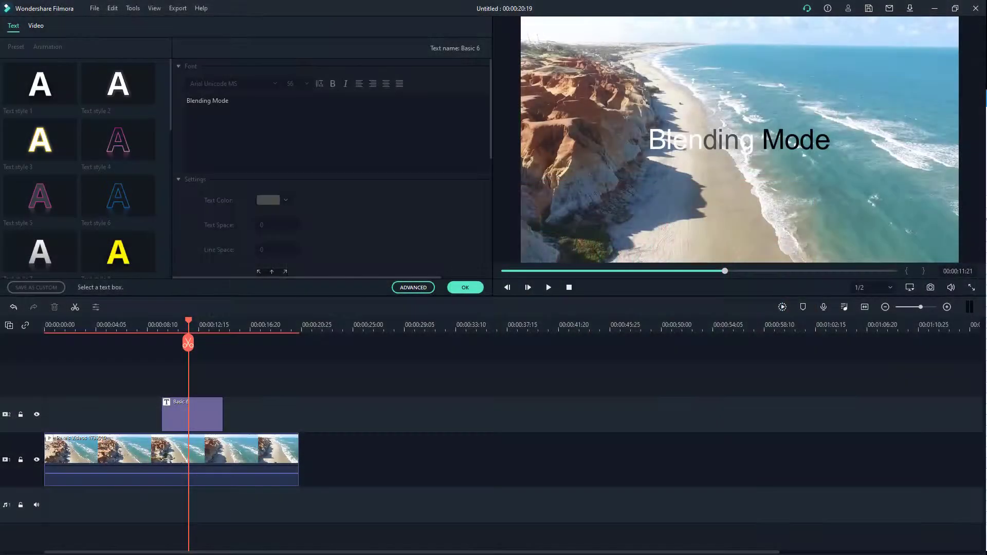
- Select the Blending Mode title and recolour its letters: 'Blending' white, 'Mode' black
{"action": "left_click", "coordinate": [196, 334]}
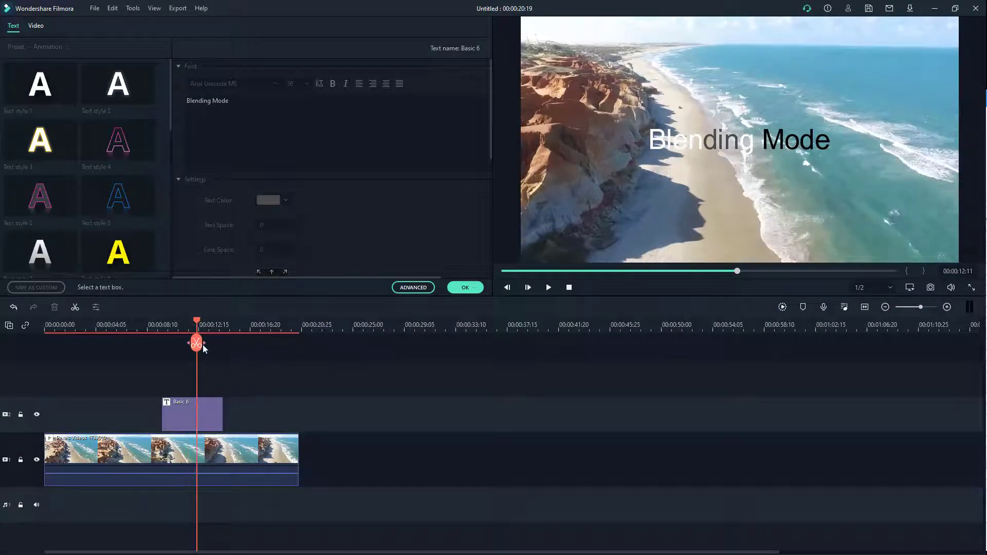
{"action": "left_click", "coordinate": [673, 140]}
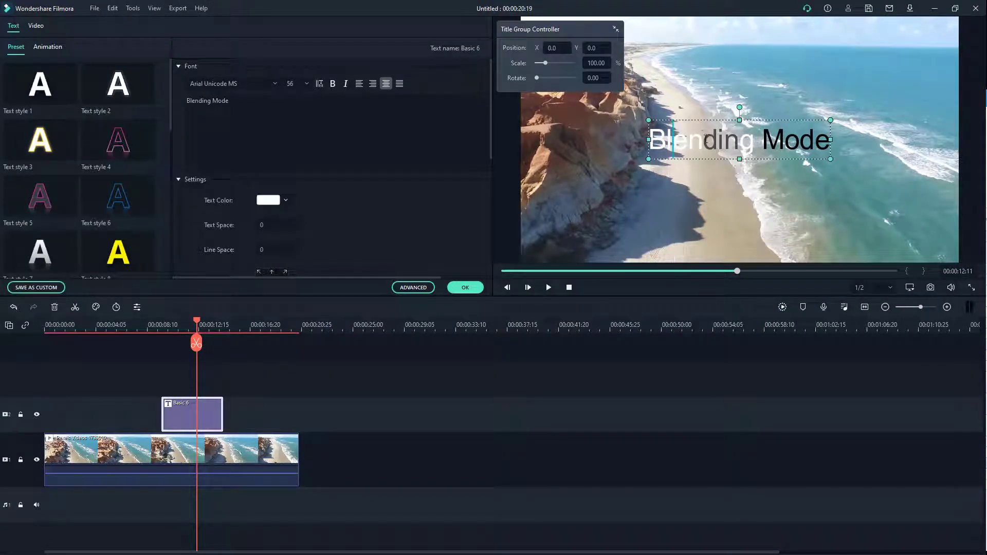
{"action": "left_click_drag", "start_coordinate": [705, 140], "coordinate": [615, 144]}
{"action": "left_click", "coordinate": [287, 202]}
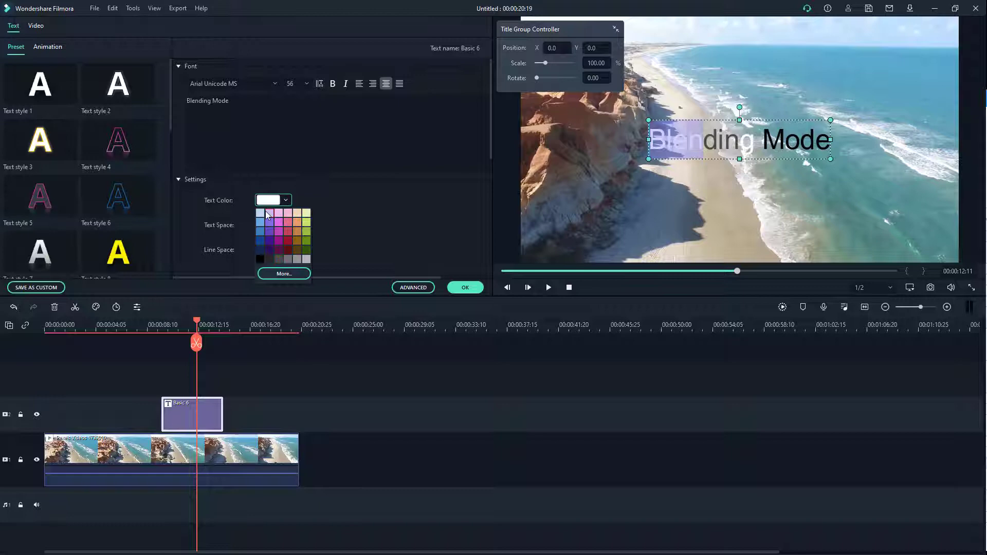
{"action": "left_click", "coordinate": [766, 138]}
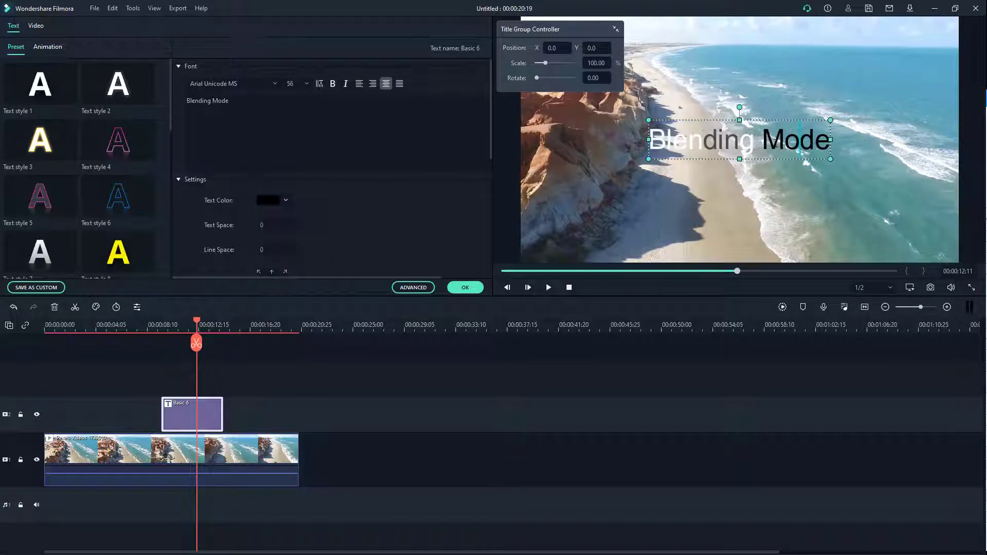
{"action": "left_click_drag", "start_coordinate": [762, 138], "coordinate": [816, 139]}
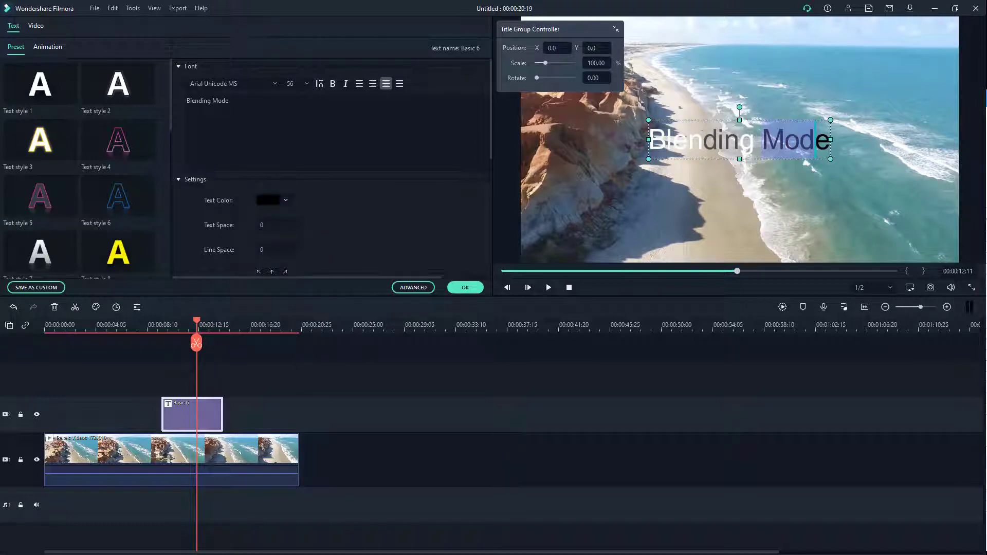
- Switch the title's compositing blend through Darken and Multiply, ending on Color Burn
{"action": "scroll", "coordinate": [311, 231], "scroll_direction": "down", "scroll_amount": 5}
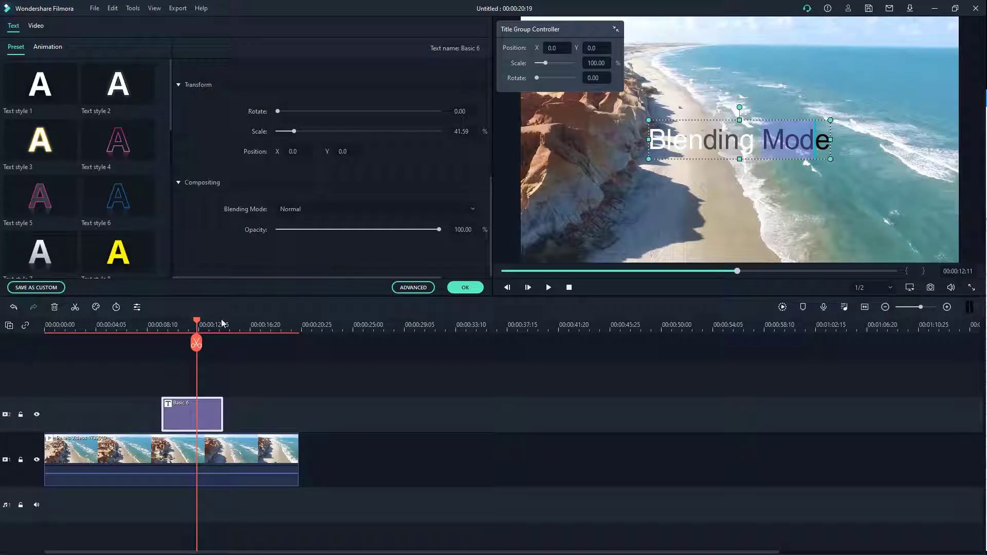
{"action": "left_click", "coordinate": [311, 209]}
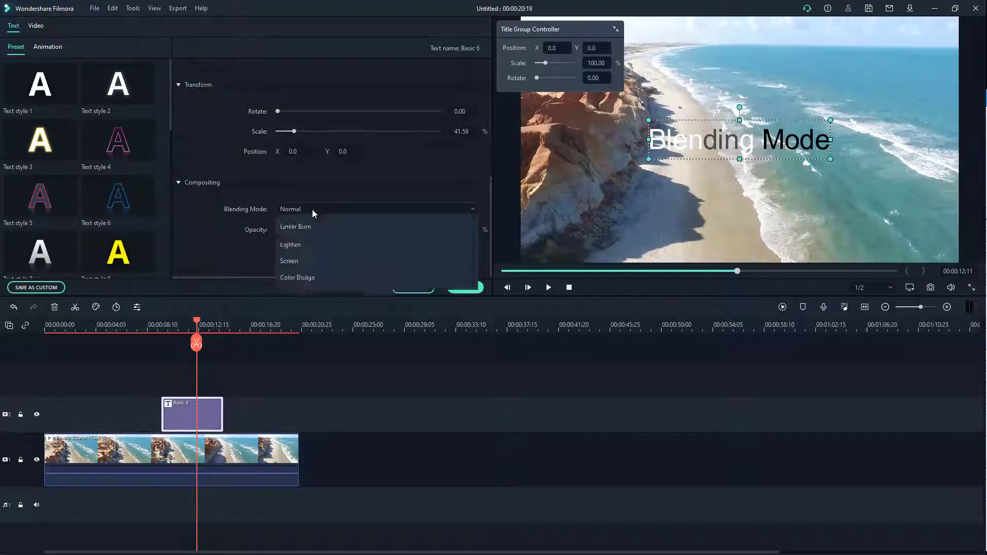
{"action": "left_click", "coordinate": [313, 247]}
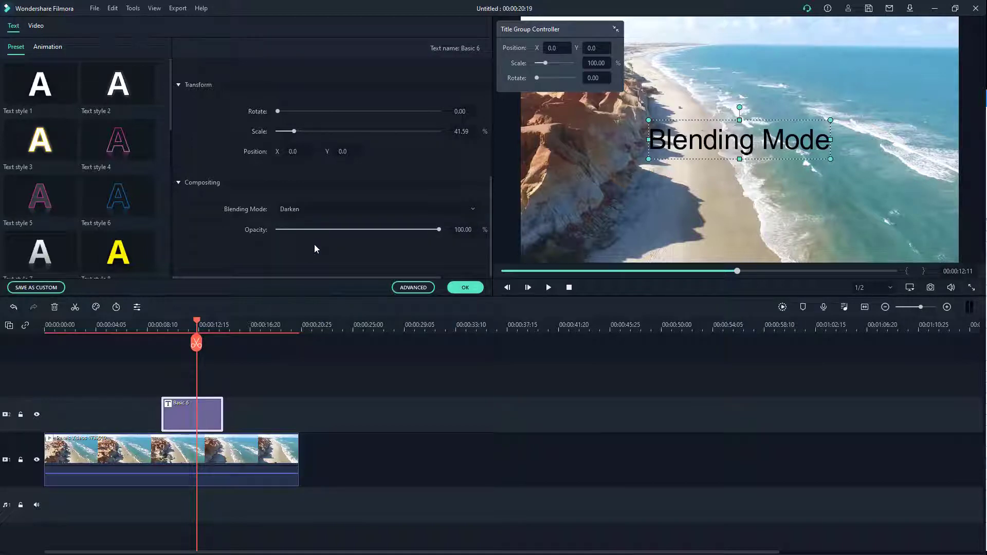
{"action": "left_click", "coordinate": [312, 208]}
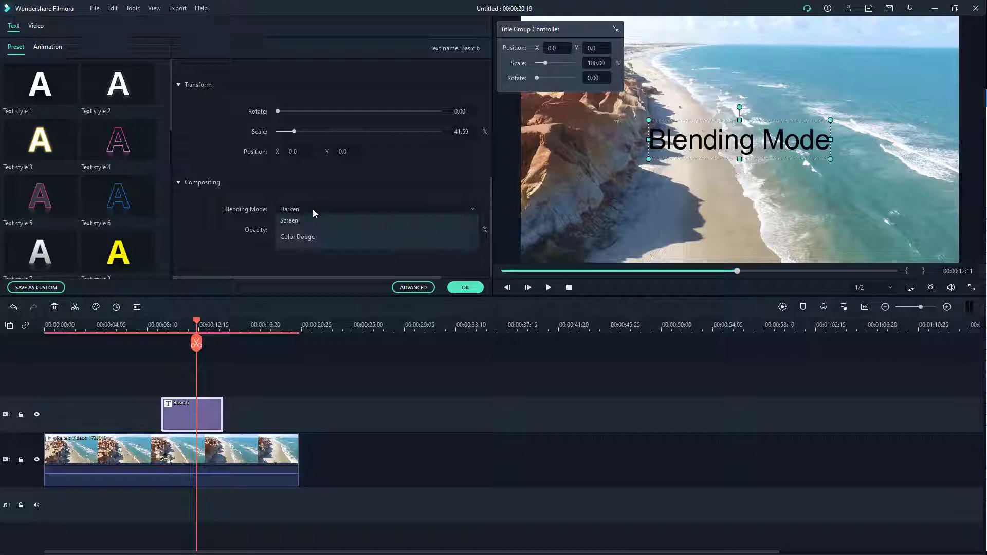
{"action": "left_click", "coordinate": [309, 260]}
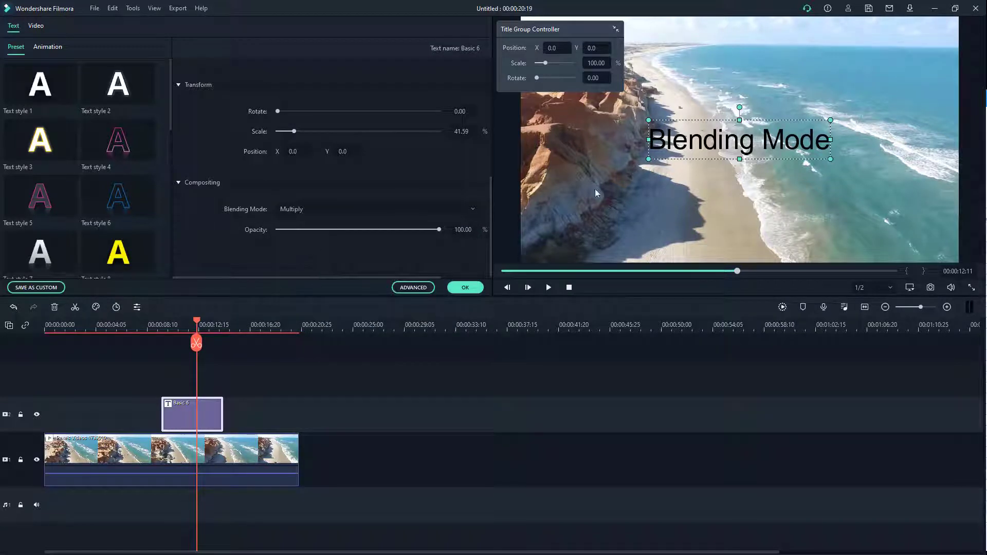
{"action": "left_click", "coordinate": [336, 210]}
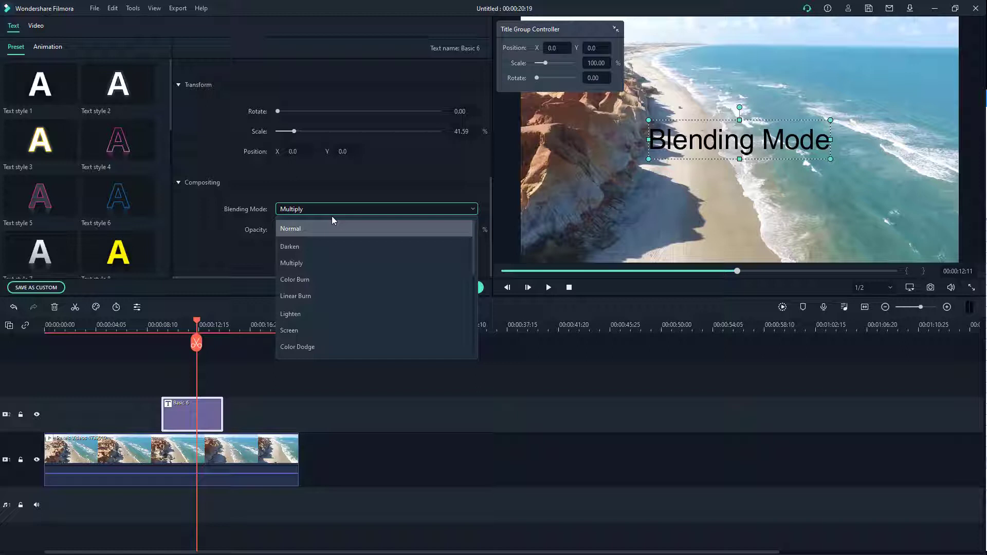
{"action": "left_click", "coordinate": [335, 278]}
{"action": "left_click", "coordinate": [343, 209]}
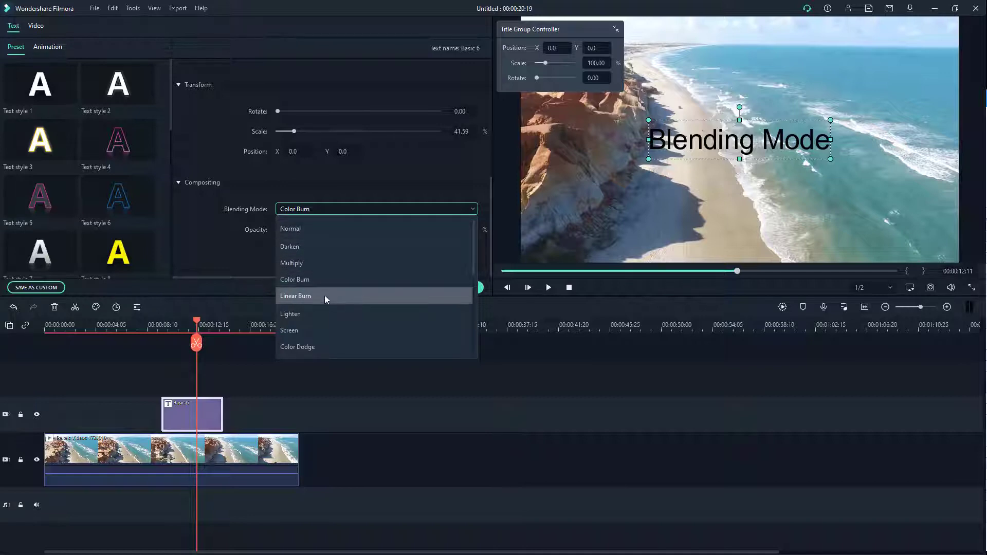
- Cycle the title's blend mode through Lighten and Linear Light to Vivid Light
{"action": "left_click", "coordinate": [322, 314]}
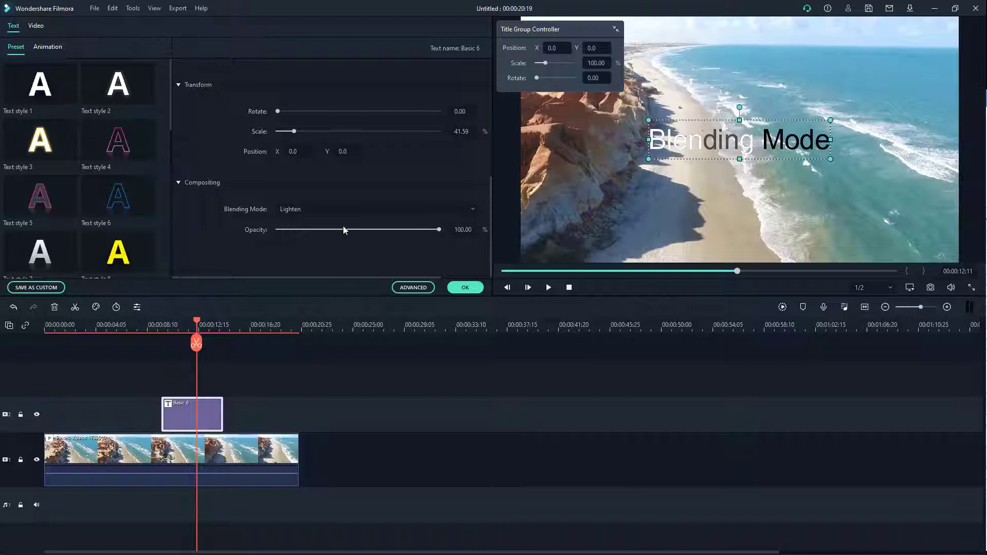
{"action": "left_click", "coordinate": [346, 210]}
{"action": "scroll", "coordinate": [323, 296], "scroll_direction": "down", "scroll_amount": 3}
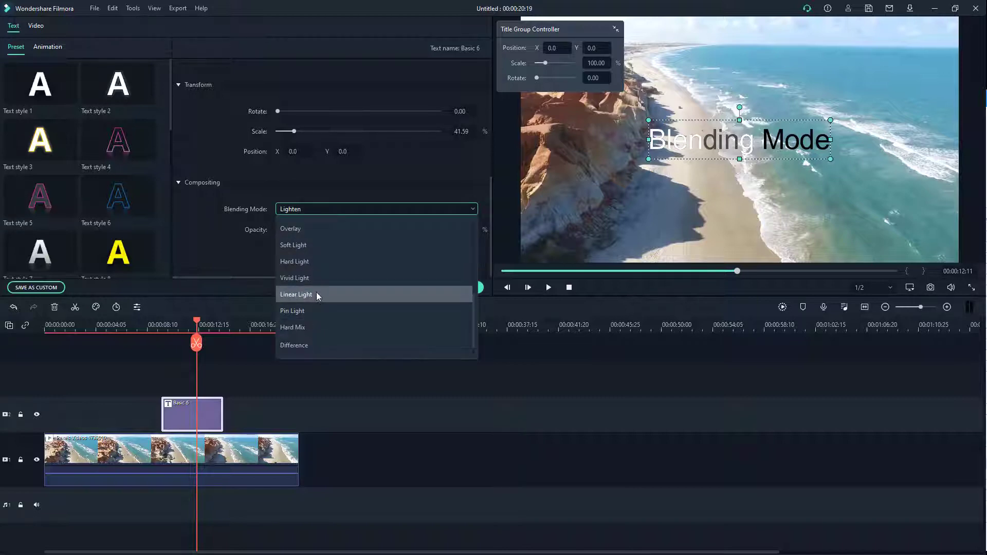
{"action": "left_click", "coordinate": [317, 294]}
{"action": "left_click", "coordinate": [352, 209]}
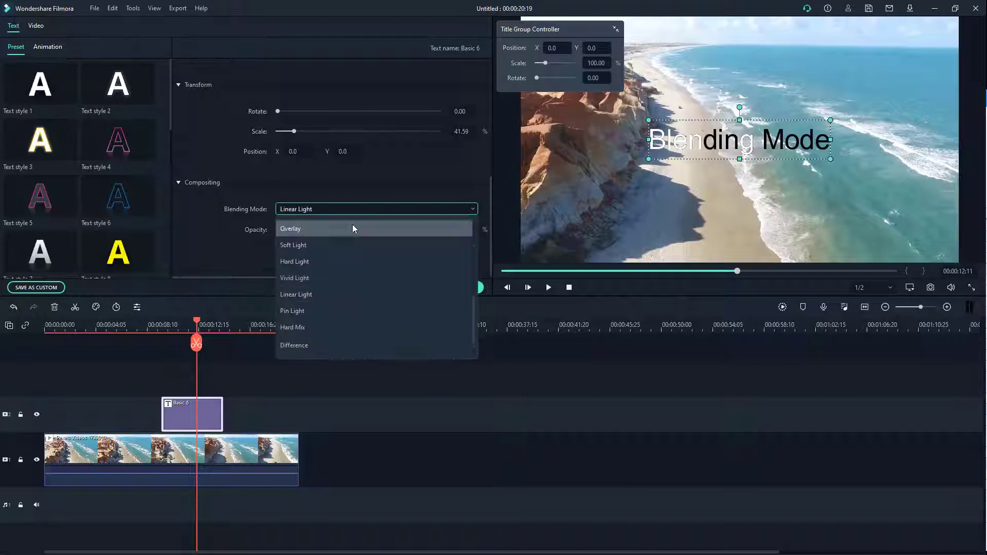
{"action": "left_click", "coordinate": [347, 279]}
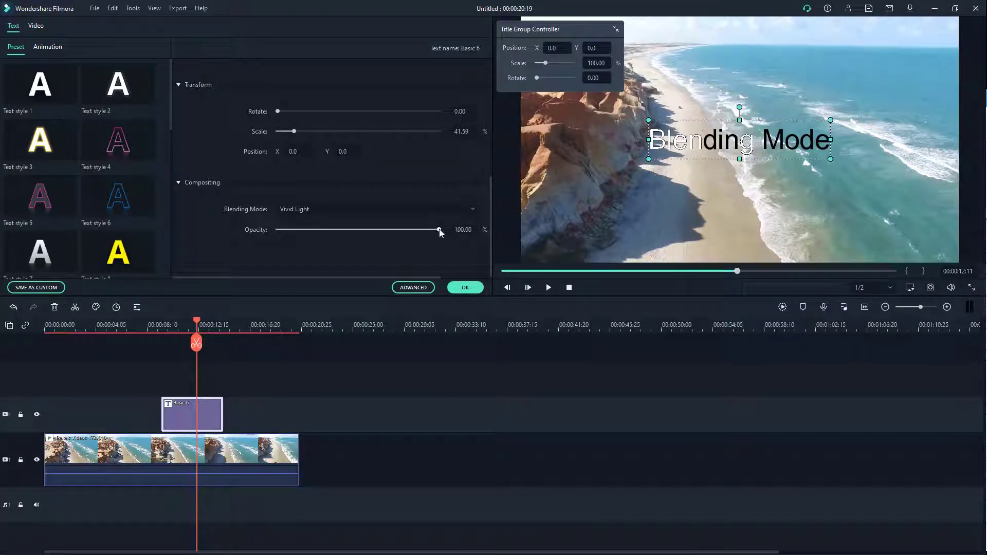
- Test the title's opacity slider, then set the blend mode to Difference at full opacity
{"action": "mouse_move", "coordinate": [440, 232]}
{"action": "left_mouse_down"}
{"action": "mouse_move", "coordinate": [305, 234]}
{"action": "mouse_move", "coordinate": [441, 231]}
{"action": "left_mouse_up"}
{"action": "left_click", "coordinate": [344, 210]}
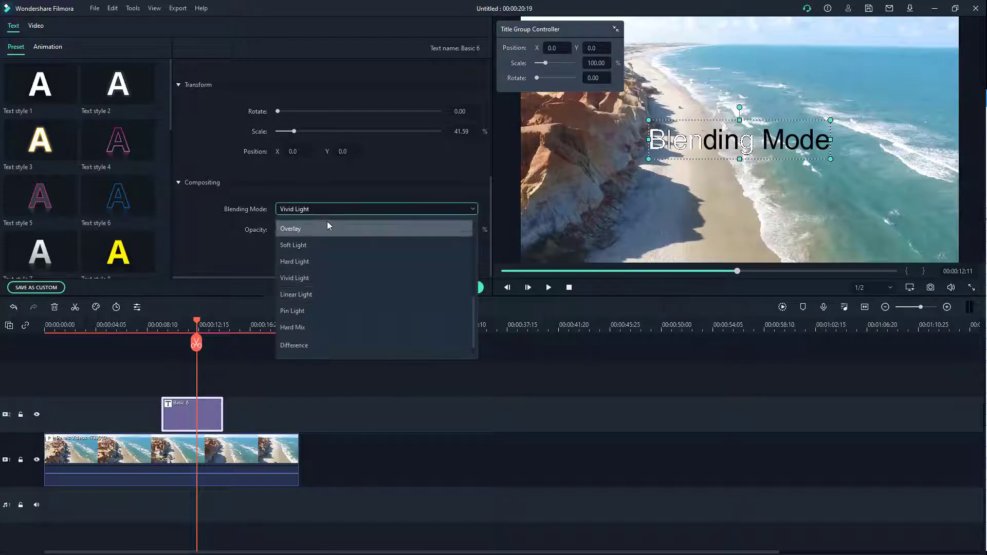
{"action": "left_click", "coordinate": [399, 205]}
{"action": "mouse_move", "coordinate": [440, 229]}
{"action": "left_mouse_down"}
{"action": "mouse_move", "coordinate": [319, 229]}
{"action": "mouse_move", "coordinate": [432, 229]}
{"action": "left_mouse_up"}
{"action": "left_click", "coordinate": [359, 211]}
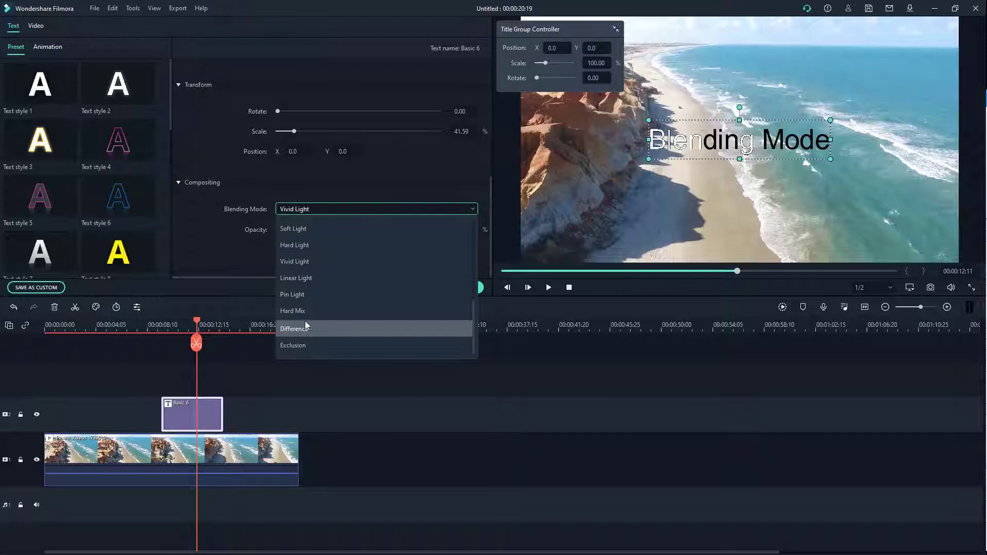
{"action": "left_click", "coordinate": [305, 321]}
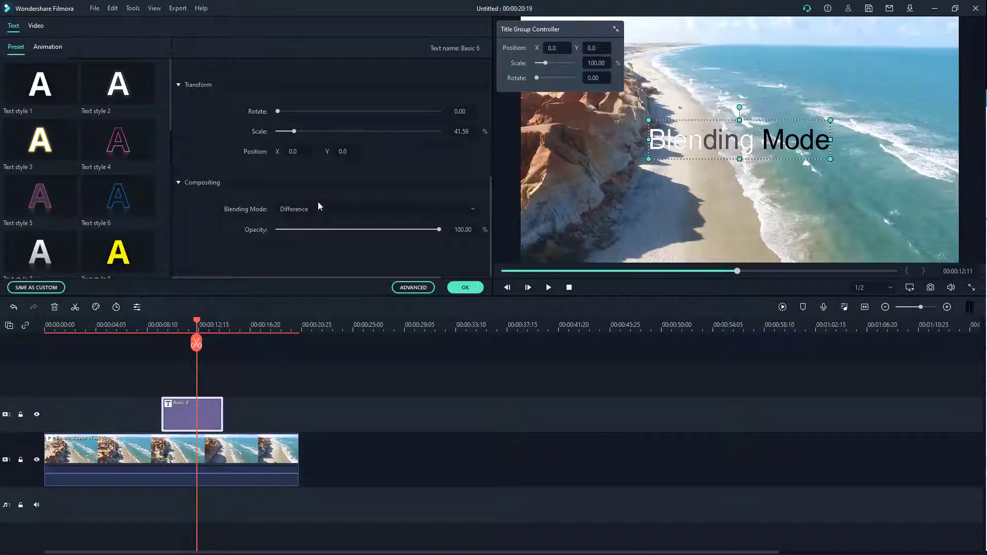
- Colour the letters 'ng' in Blending yellow-green
{"action": "scroll", "coordinate": [349, 233], "scroll_direction": "up", "scroll_amount": 5}
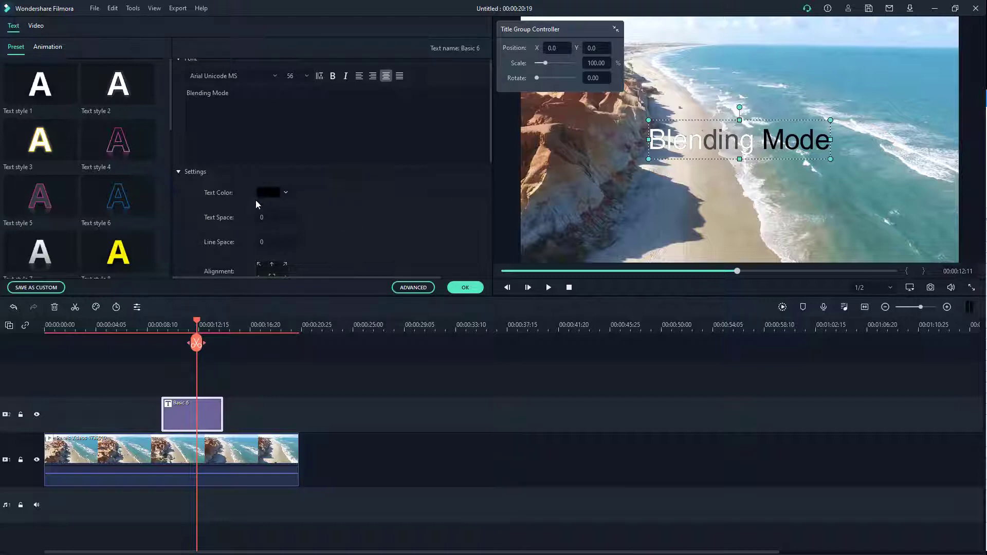
{"action": "scroll", "coordinate": [255, 200], "scroll_direction": "up", "scroll_amount": 1}
{"action": "left_click", "coordinate": [754, 140]}
{"action": "left_click_drag", "start_coordinate": [724, 138], "coordinate": [762, 139]}
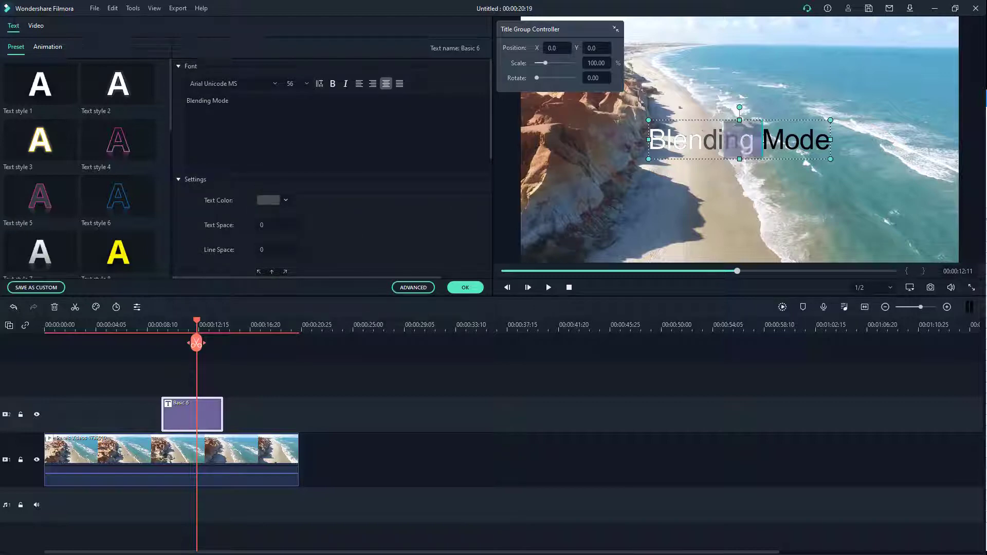
{"action": "left_click", "coordinate": [273, 200]}
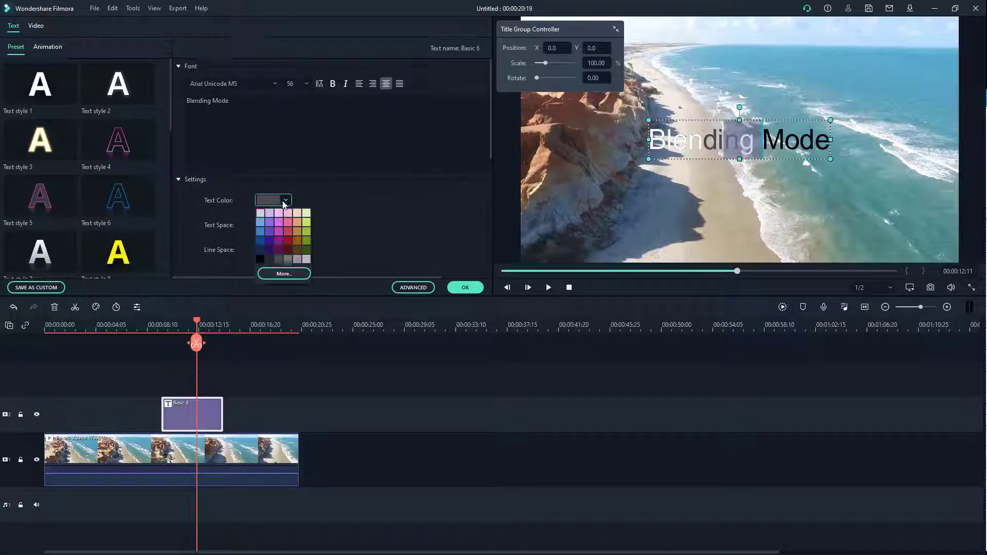
{"action": "left_click", "coordinate": [308, 234]}
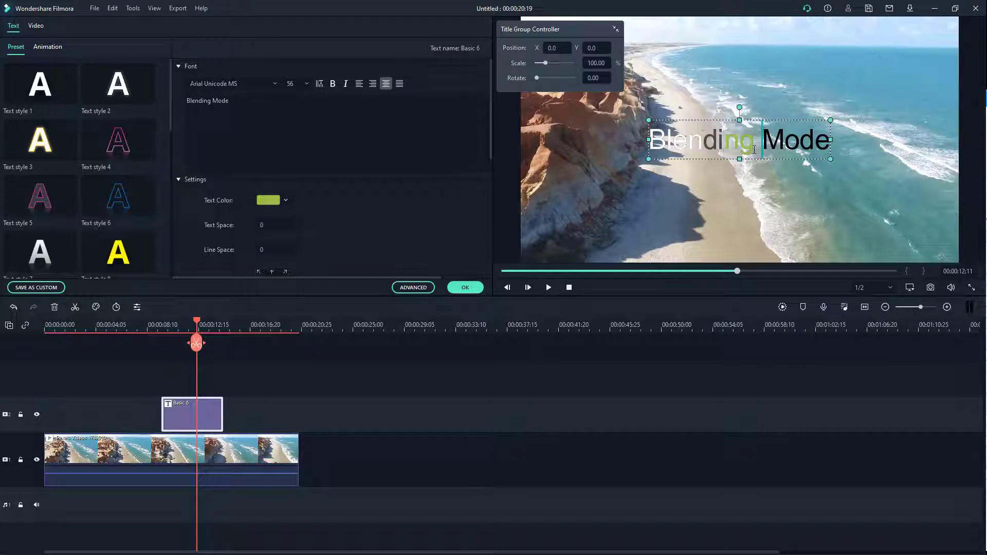
- Set the title's blend mode to Vivid Light, then to Lighten
{"action": "scroll", "coordinate": [322, 215], "scroll_direction": "down", "scroll_amount": 5}
{"action": "scroll", "coordinate": [322, 235], "scroll_direction": "down", "scroll_amount": 3}
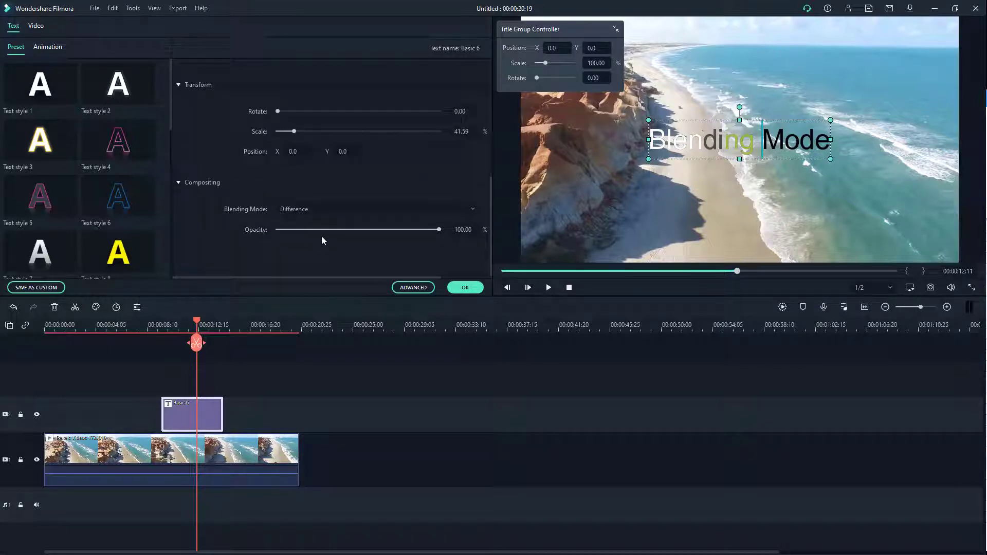
{"action": "left_click", "coordinate": [300, 215]}
{"action": "left_click", "coordinate": [304, 260]}
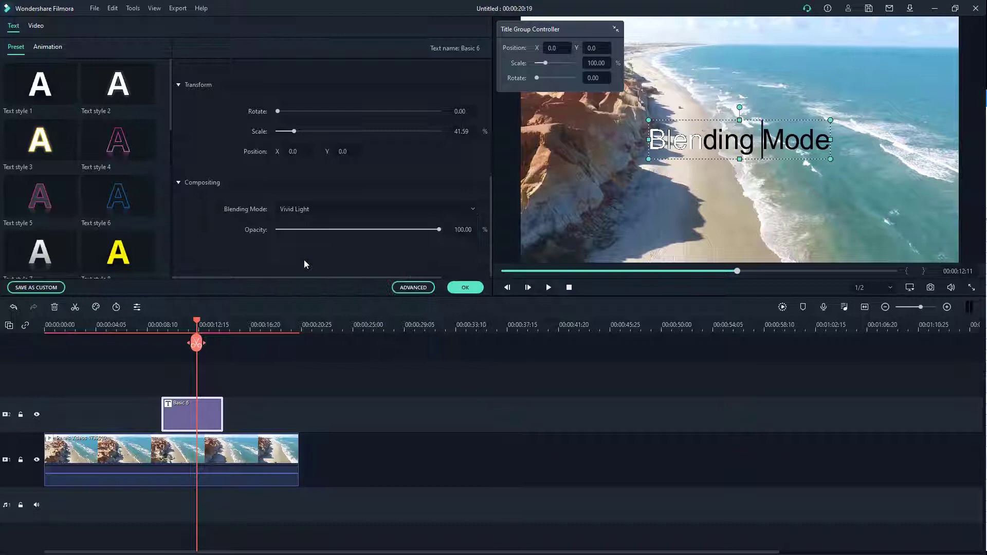
{"action": "left_click", "coordinate": [378, 208]}
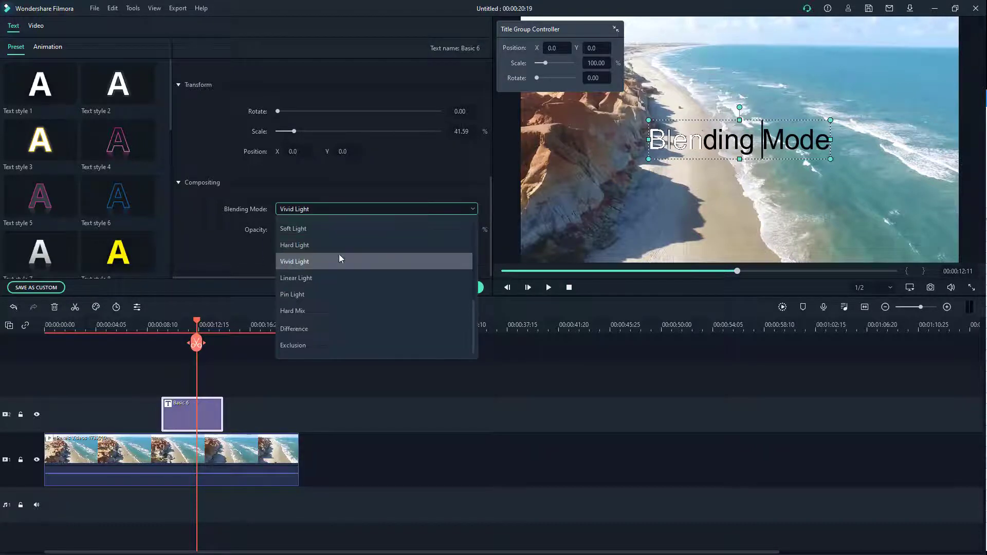
{"action": "scroll", "coordinate": [339, 254], "scroll_direction": "up", "scroll_amount": 3}
{"action": "left_click", "coordinate": [337, 260]}
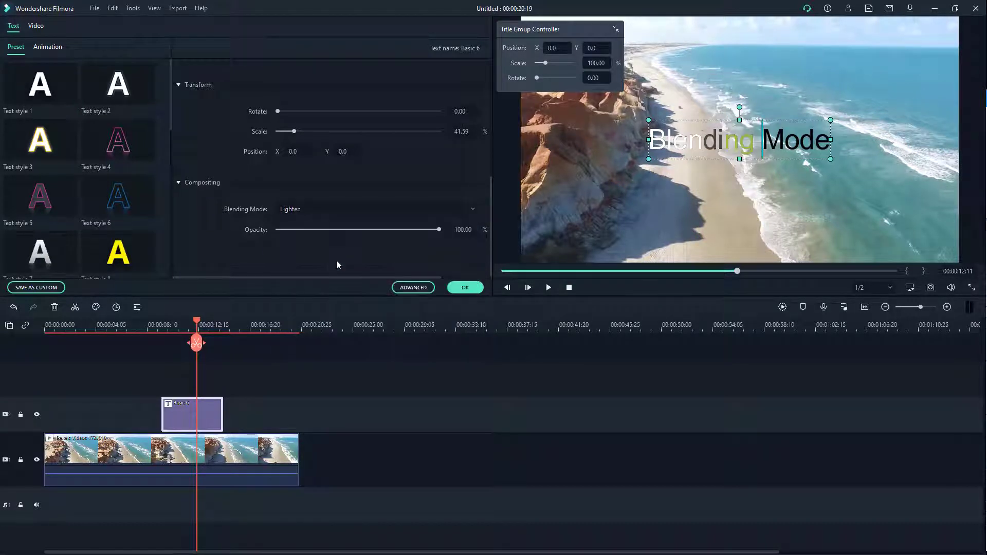
- Delete the Basic 6 title clip from the timeline
{"action": "left_click", "coordinate": [273, 377]}
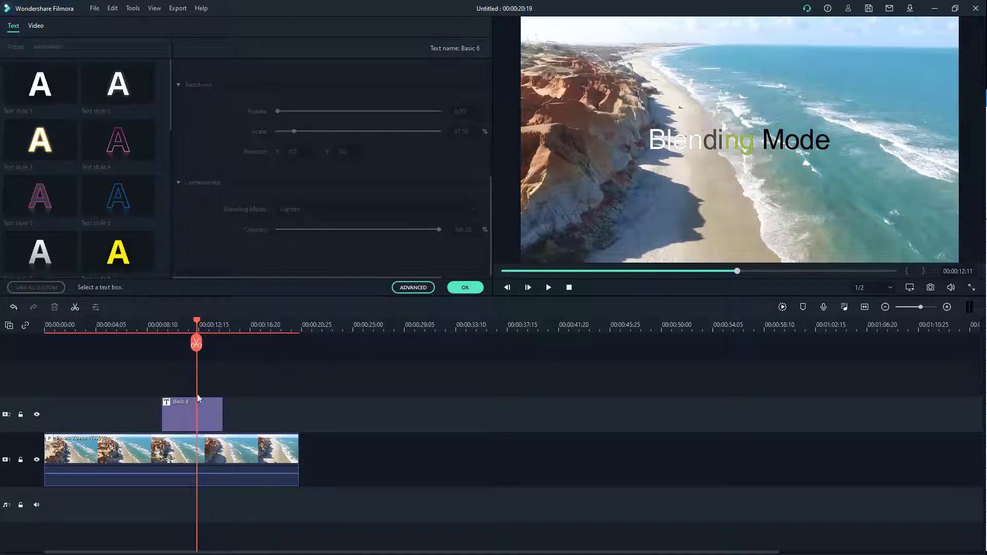
{"action": "left_click", "coordinate": [201, 414]}
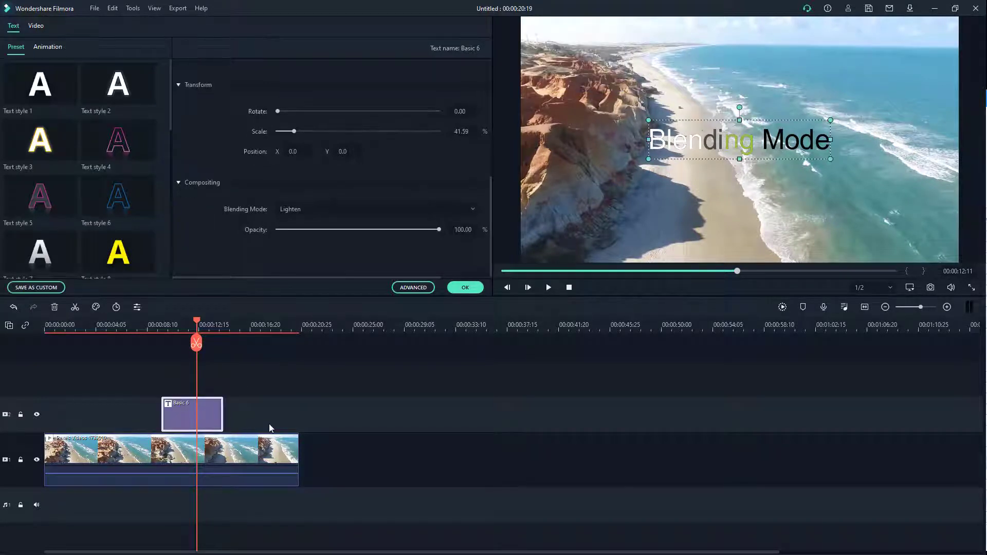
{"action": "key", "text": "Delete"}
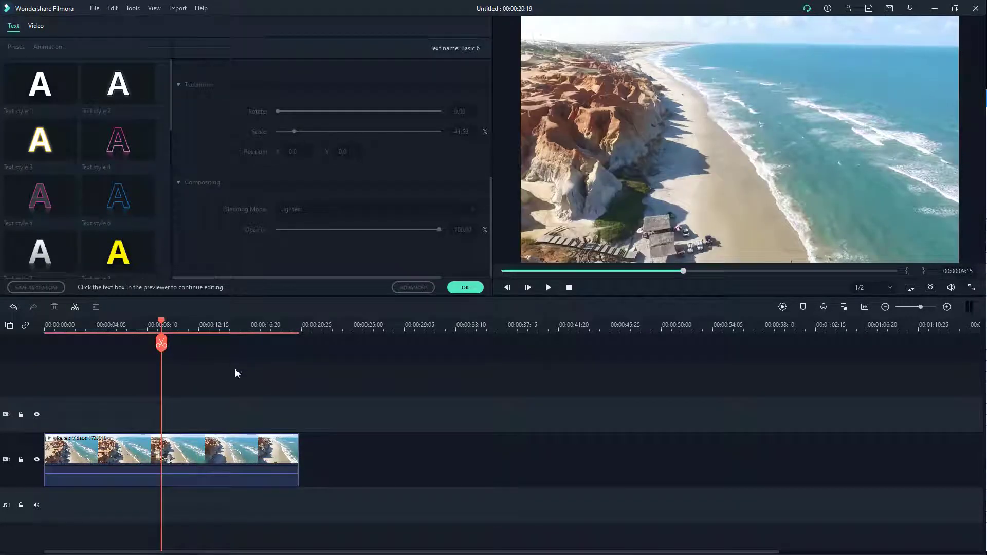
- Close the title editor and drag the building image from Media onto track 2 at the playhead
{"action": "left_click", "coordinate": [461, 290]}
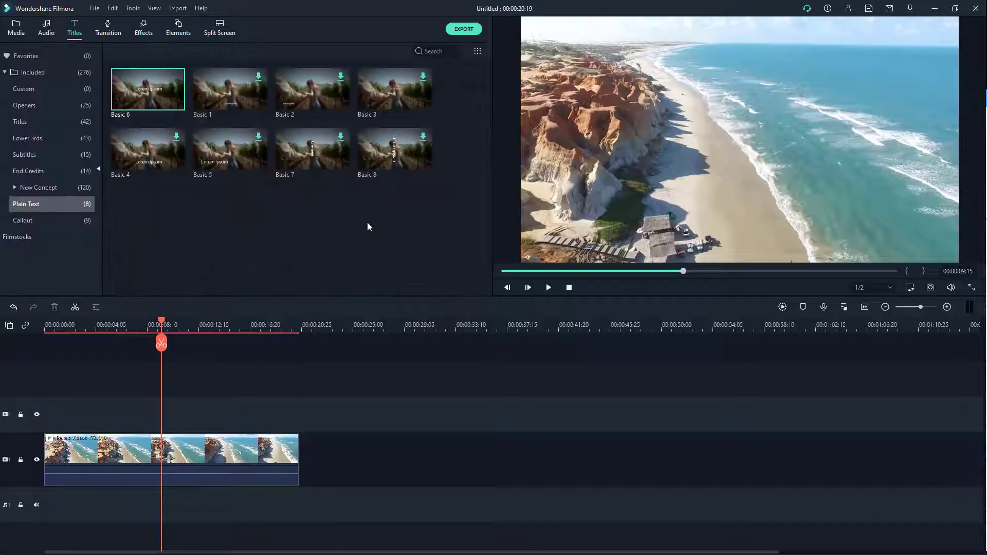
{"action": "left_click", "coordinate": [19, 34]}
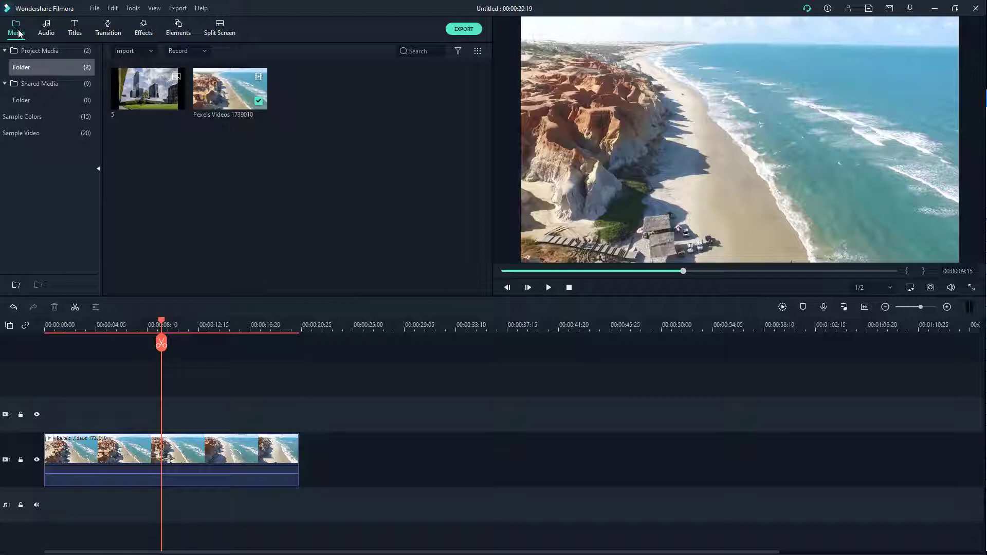
{"action": "left_click_drag", "start_coordinate": [154, 93], "coordinate": [137, 430]}
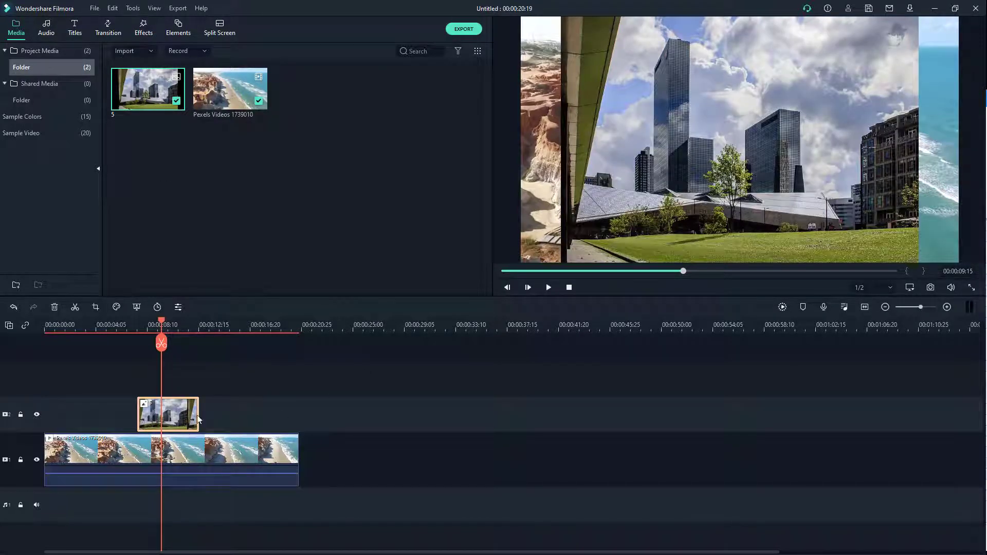
- Open the building image's Compositing settings, testing opacity and leaving it at Normal, 100
{"action": "double_click", "coordinate": [175, 416]}
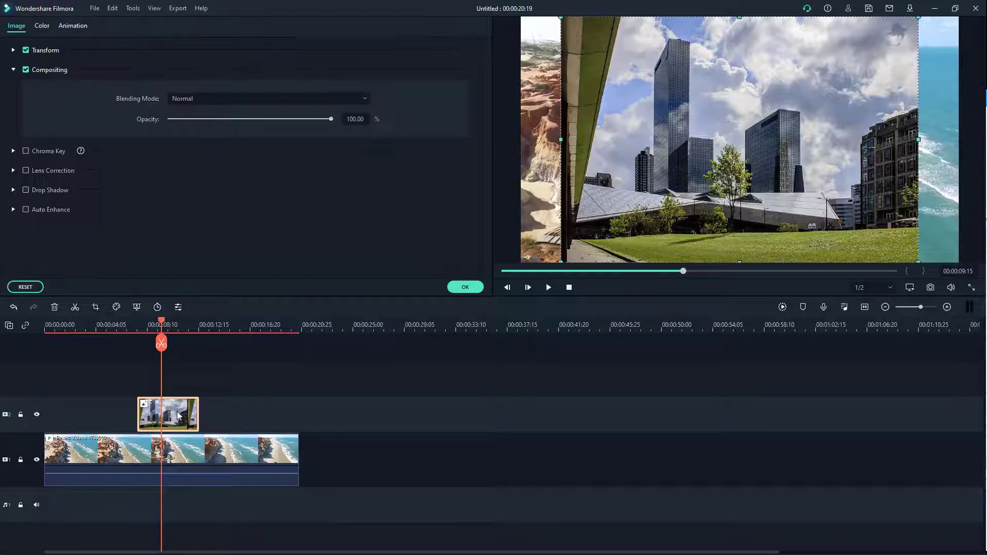
{"action": "left_click", "coordinate": [12, 69]}
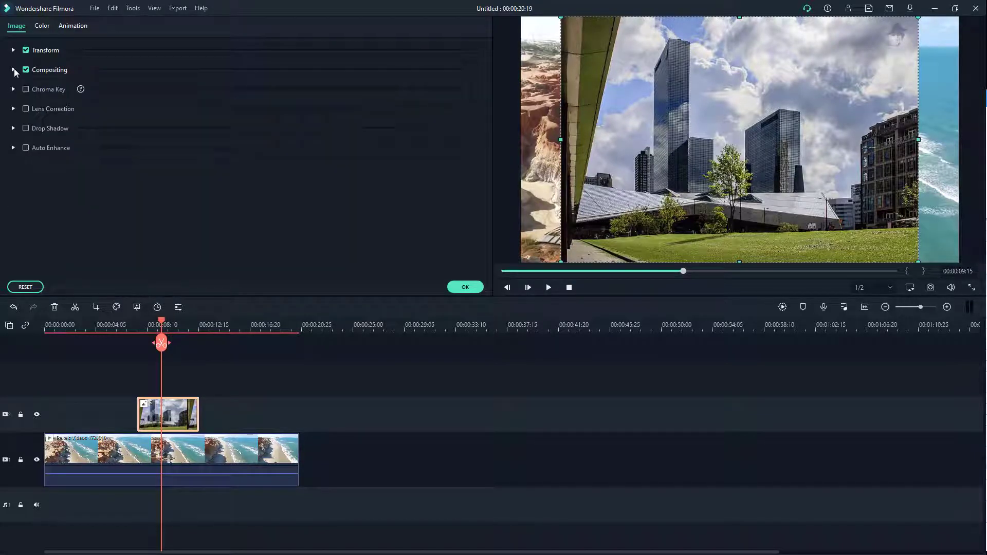
{"action": "left_click", "coordinate": [14, 69]}
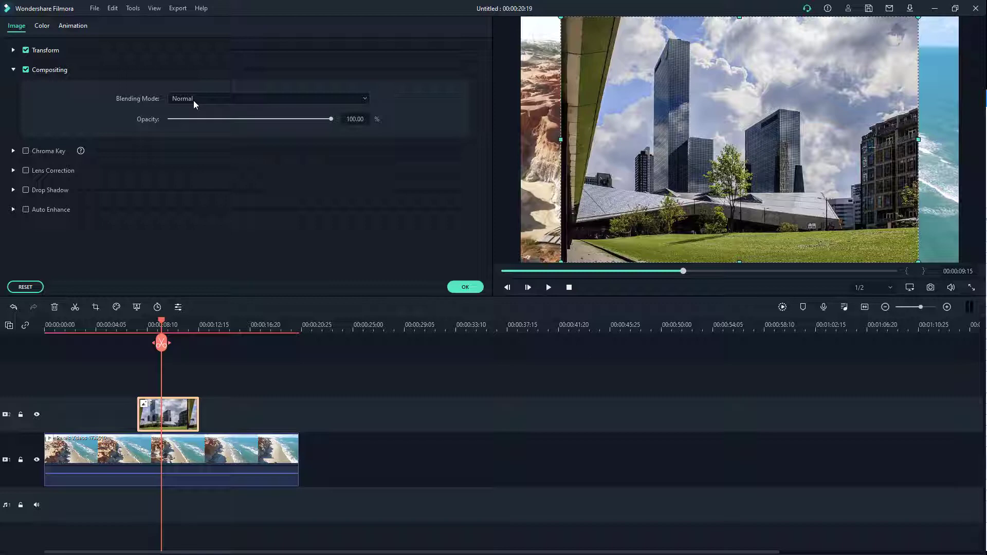
{"action": "left_click_drag", "start_coordinate": [328, 118], "coordinate": [253, 127]}
{"action": "mouse_move", "coordinate": [160, 320]}
{"action": "left_mouse_down"}
{"action": "mouse_move", "coordinate": [152, 320]}
{"action": "mouse_move", "coordinate": [164, 320]}
{"action": "left_mouse_up"}
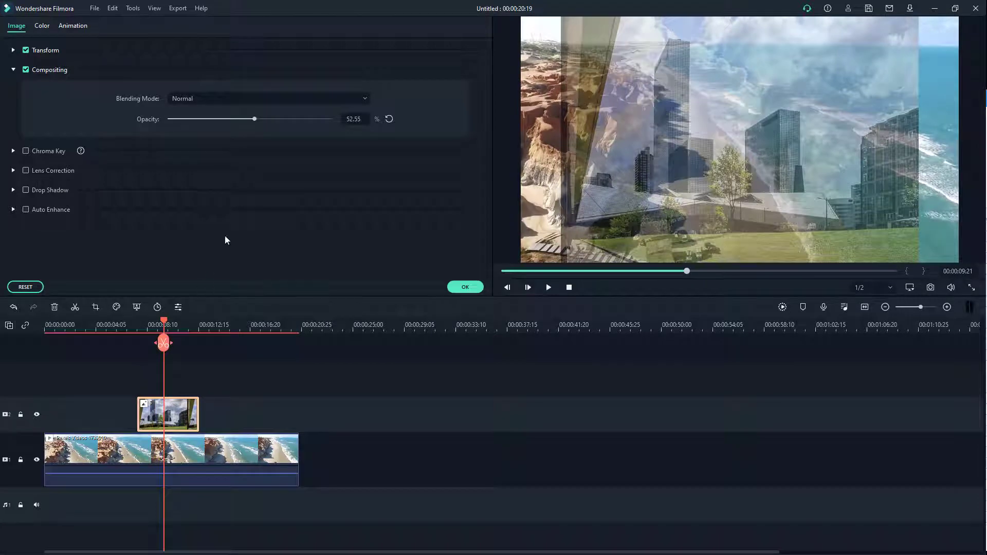
{"action": "left_click", "coordinate": [255, 120]}
{"action": "left_click_drag", "start_coordinate": [278, 123], "coordinate": [411, 142]}
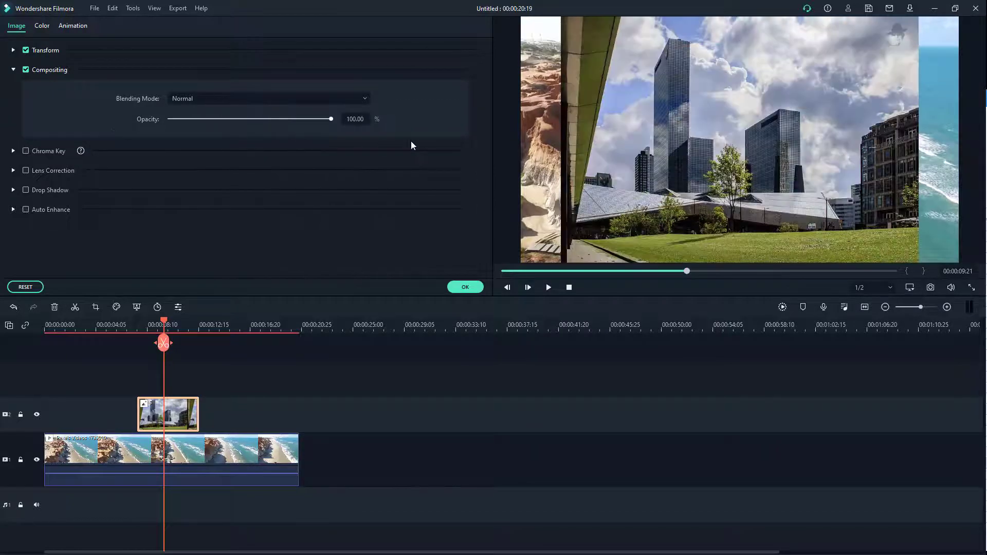
- Set the building image's blend mode to Darken and play back the overlay
{"action": "left_click", "coordinate": [258, 101]}
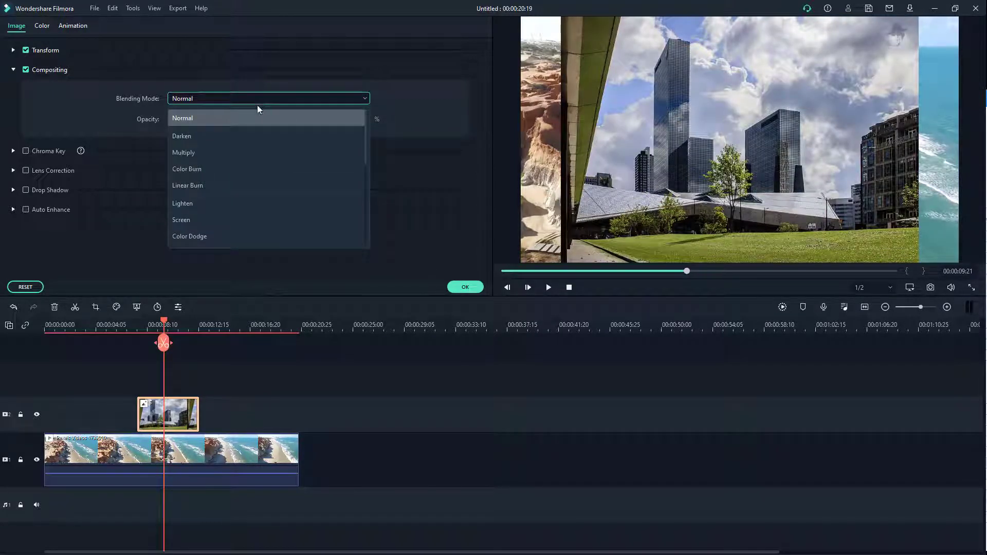
{"action": "left_click", "coordinate": [227, 140]}
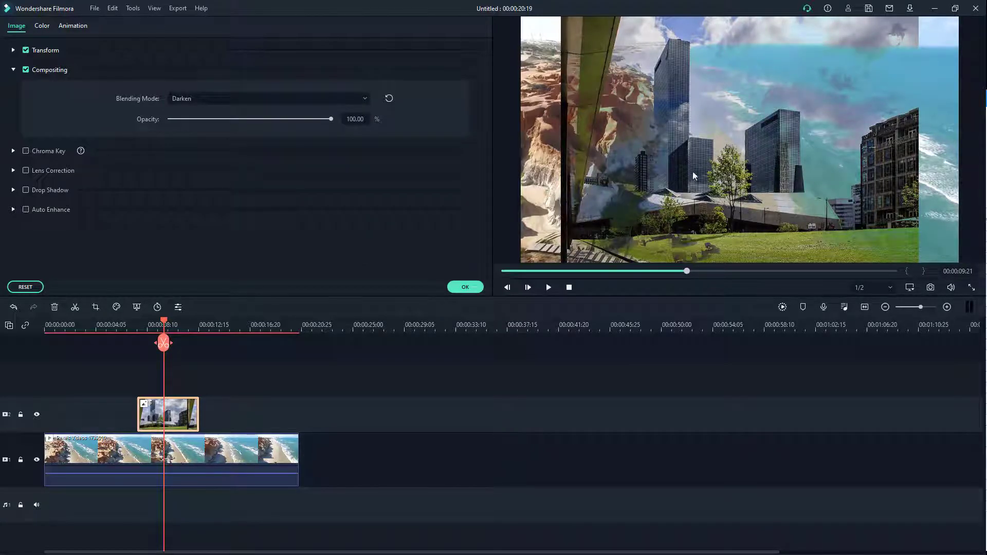
{"action": "left_click", "coordinate": [130, 325]}
{"action": "key", "text": "space"}
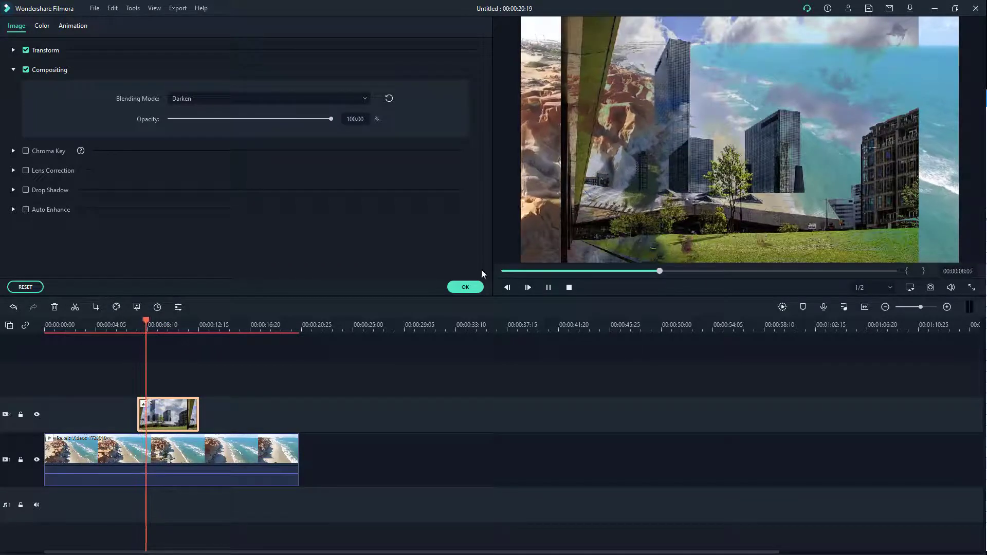
{"action": "key", "text": "space"}
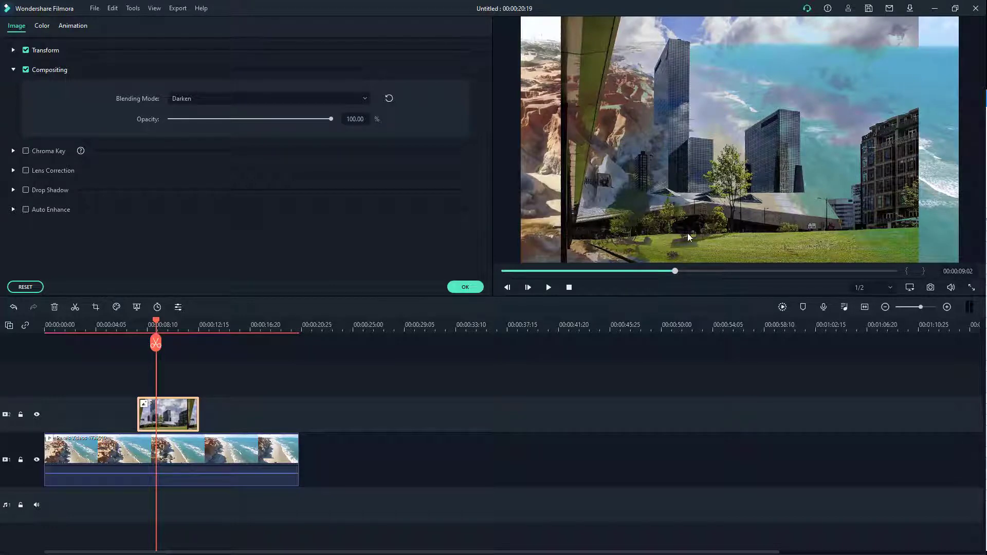
{"action": "key", "text": "space"}
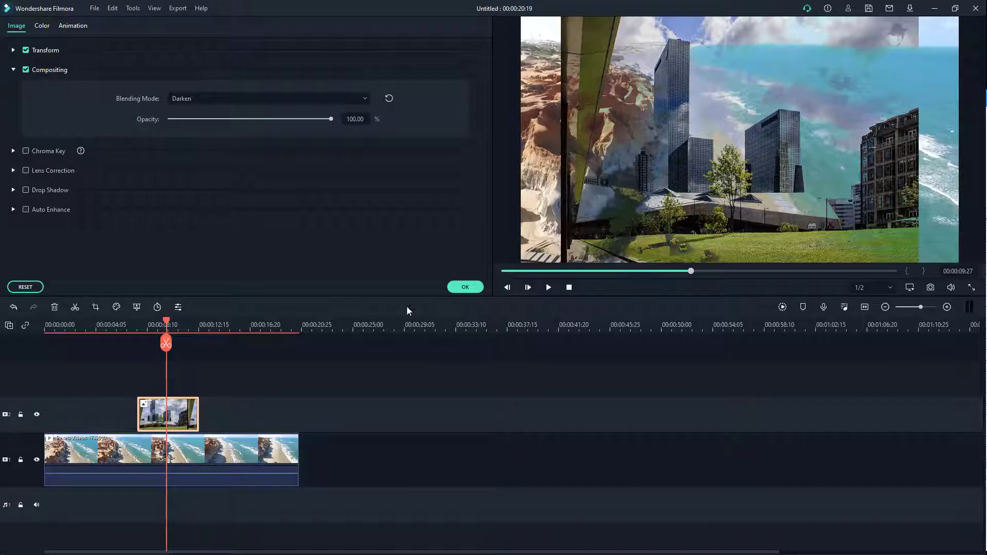
- Switch the image's blend to Lighten, replay it, and briefly test opacity before restoring 100
{"action": "left_click", "coordinate": [258, 102]}
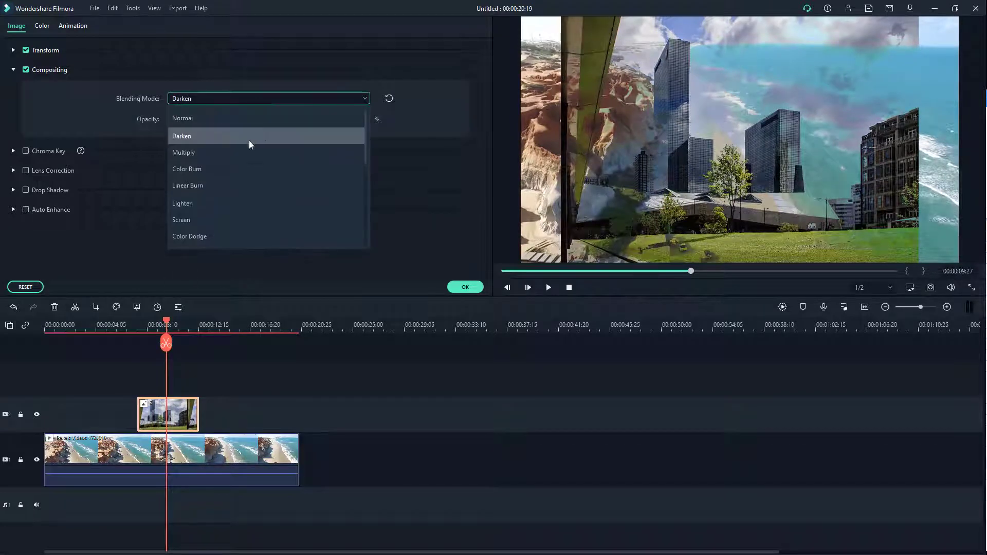
{"action": "left_click", "coordinate": [233, 207]}
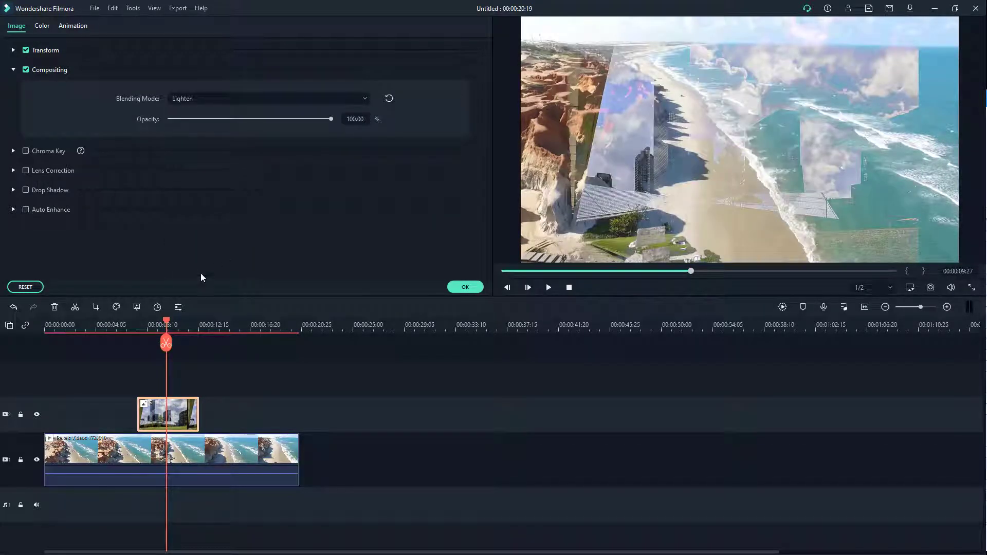
{"action": "left_click_drag", "start_coordinate": [171, 344], "coordinate": [167, 345]}
{"action": "key", "text": "space"}
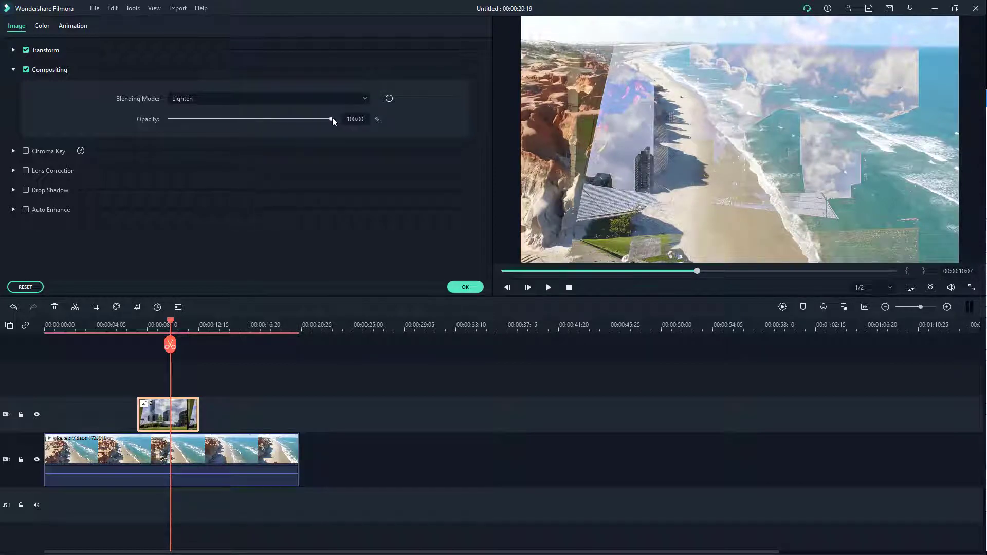
{"action": "mouse_move", "coordinate": [332, 118]}
{"action": "left_mouse_down"}
{"action": "mouse_move", "coordinate": [237, 118]}
{"action": "mouse_move", "coordinate": [331, 119]}
{"action": "left_mouse_up"}
{"action": "left_click", "coordinate": [358, 100]}
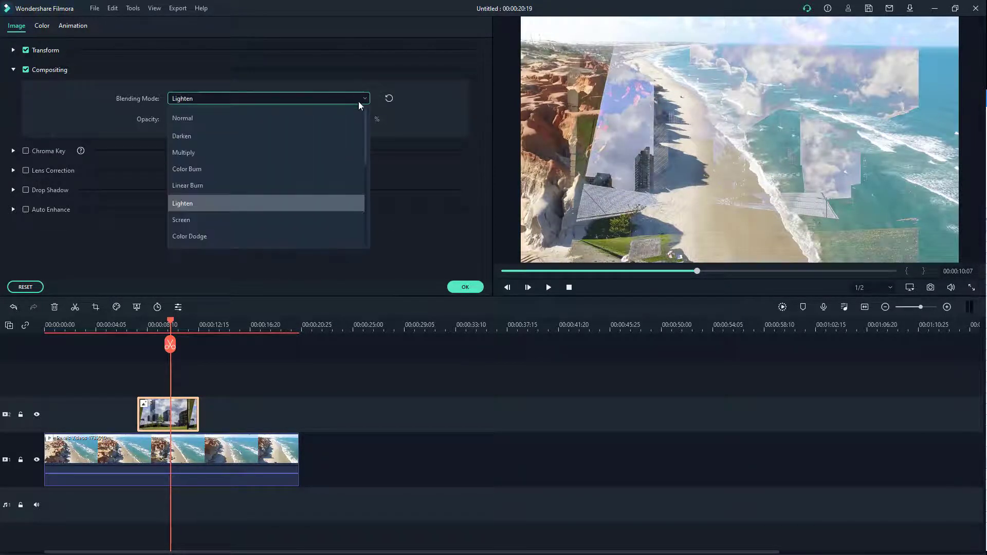
- Try Multiply, Color Burn, Linear Burn and Screen blend modes on the building image
{"action": "left_click", "coordinate": [219, 154]}
{"action": "left_click", "coordinate": [290, 101]}
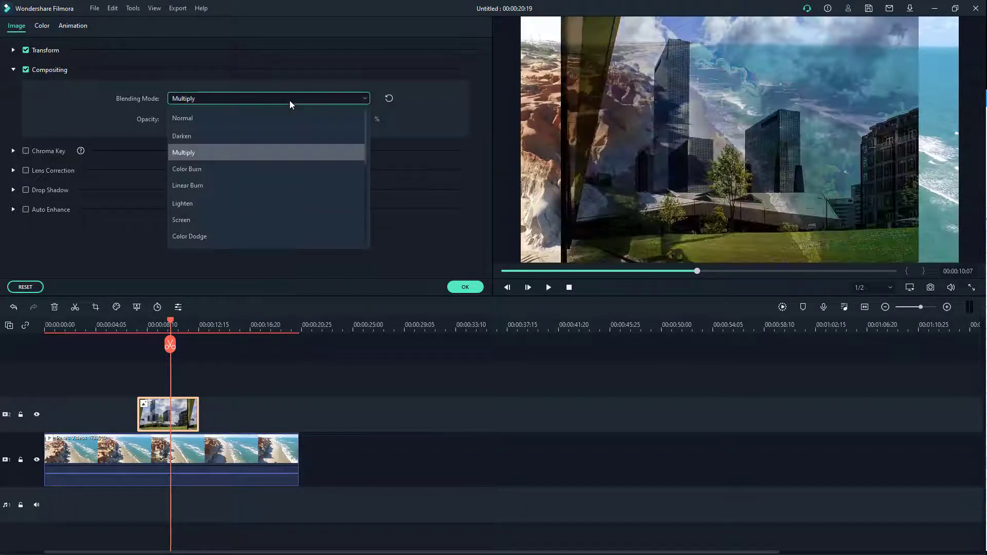
{"action": "left_click", "coordinate": [223, 176]}
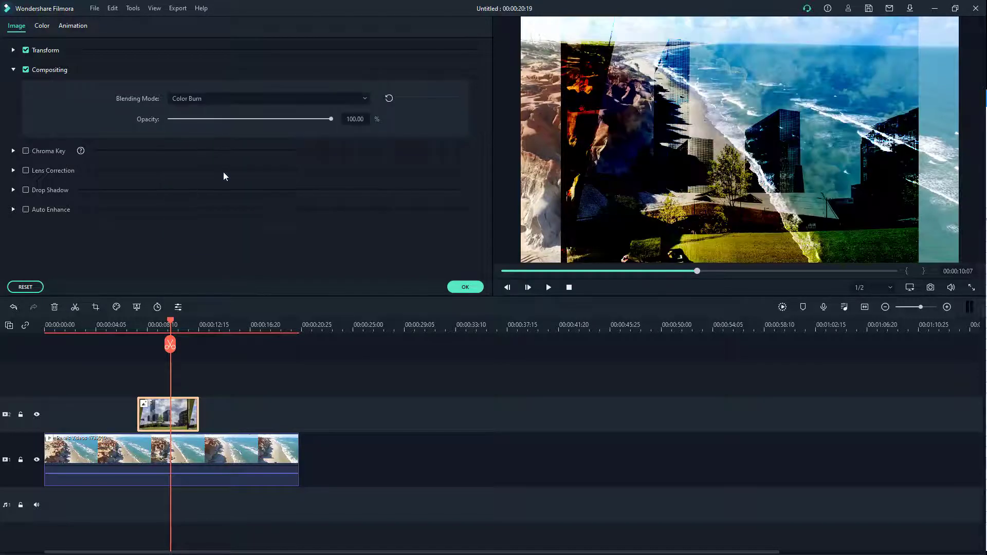
{"action": "left_click", "coordinate": [238, 101]}
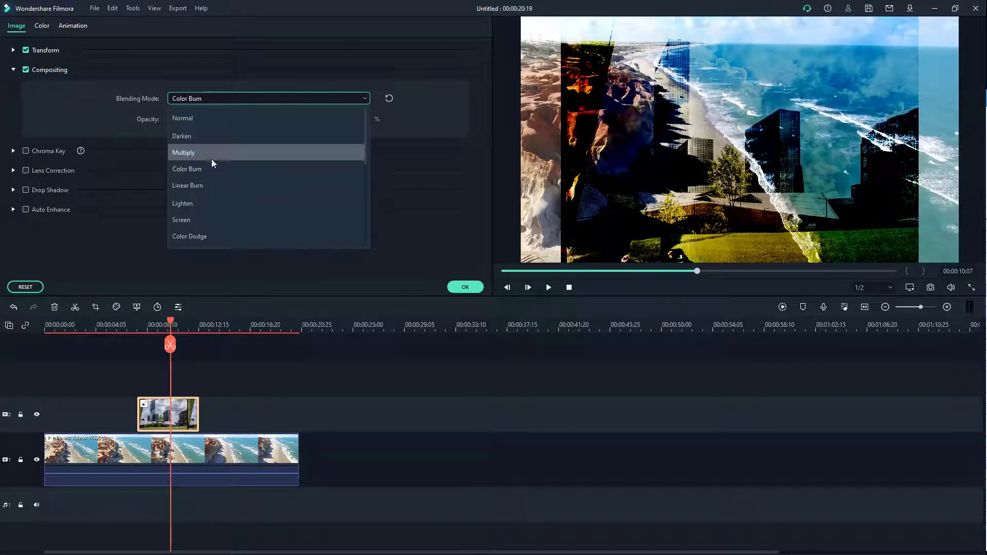
{"action": "left_click", "coordinate": [203, 179]}
{"action": "left_click", "coordinate": [255, 100]}
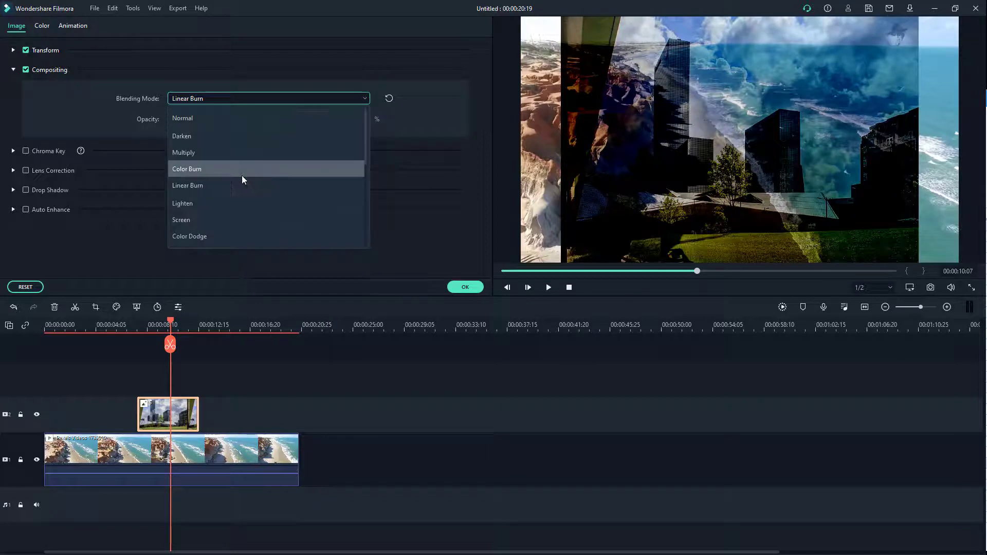
{"action": "scroll", "coordinate": [242, 175], "scroll_direction": "down", "scroll_amount": 2}
{"action": "left_click", "coordinate": [232, 185]}
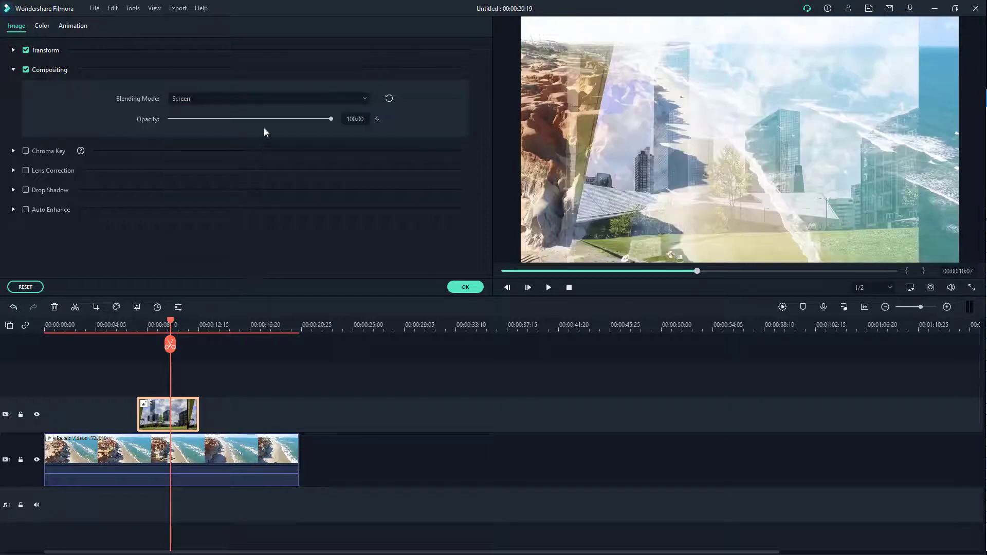
- Try Lighten, Color Dodge, Soft Light and Hard Light, finishing on Vivid Light
{"action": "left_click", "coordinate": [268, 102]}
{"action": "left_click", "coordinate": [234, 172]}
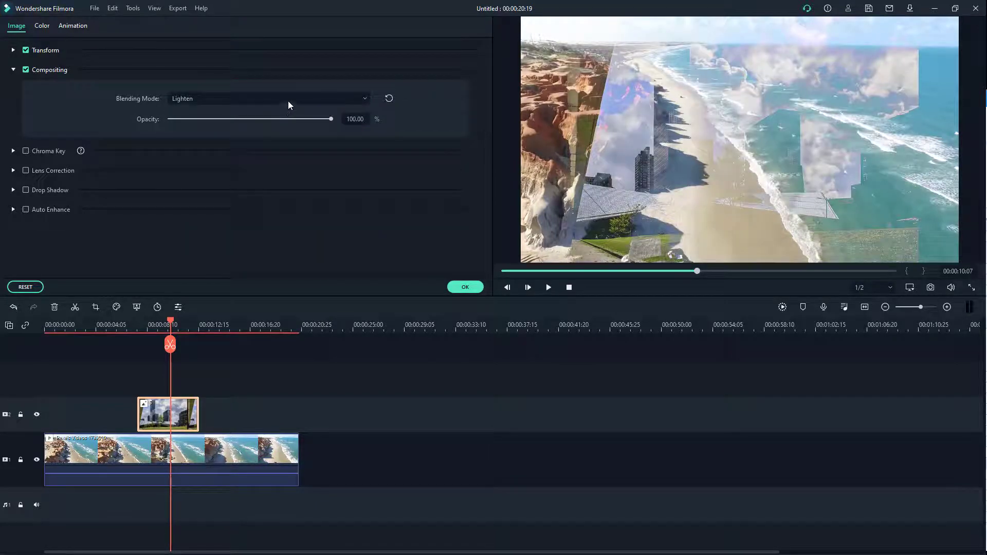
{"action": "left_click", "coordinate": [287, 101]}
{"action": "left_click", "coordinate": [245, 202]}
{"action": "left_click", "coordinate": [306, 99]}
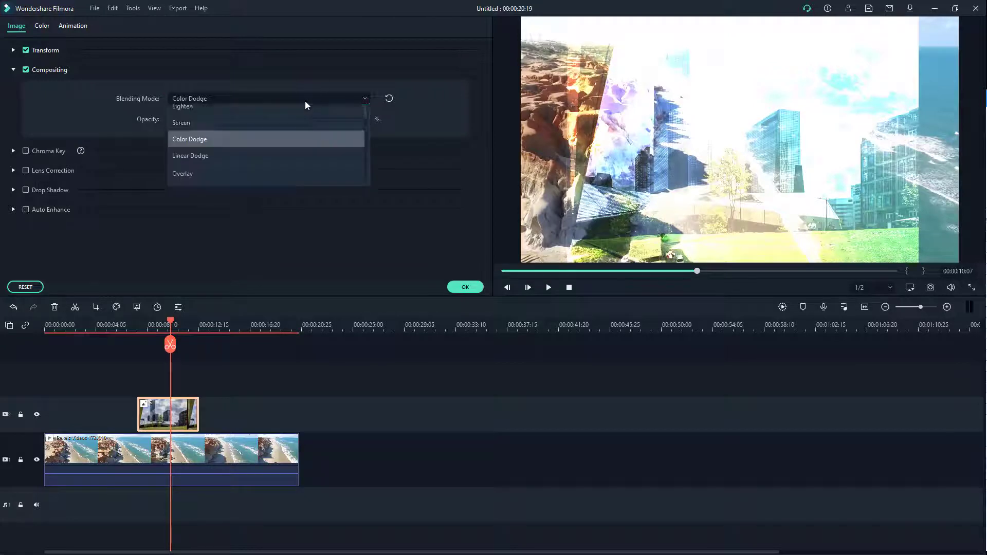
{"action": "scroll", "coordinate": [246, 197], "scroll_direction": "down", "scroll_amount": 2}
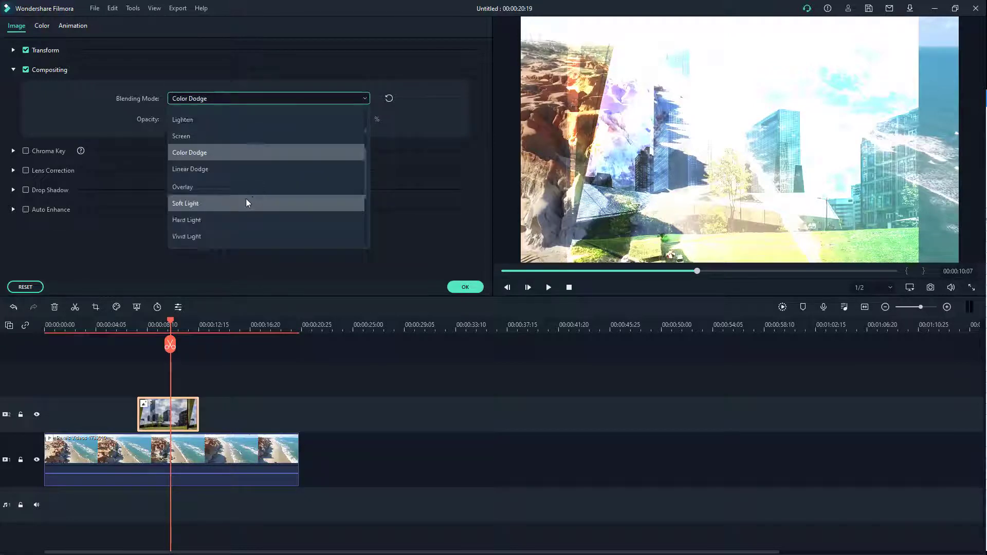
{"action": "left_click", "coordinate": [232, 204]}
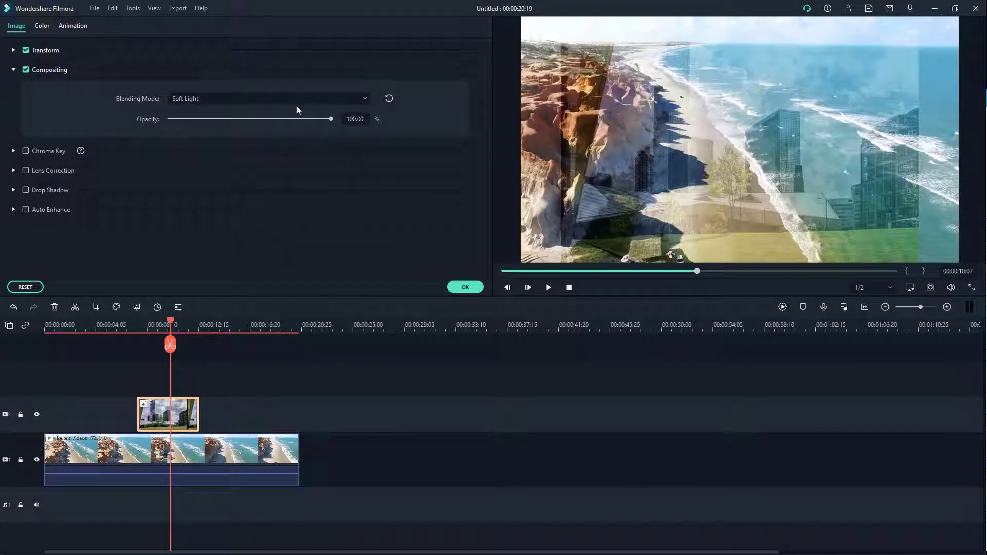
{"action": "left_click", "coordinate": [299, 101]}
{"action": "left_click", "coordinate": [218, 221]}
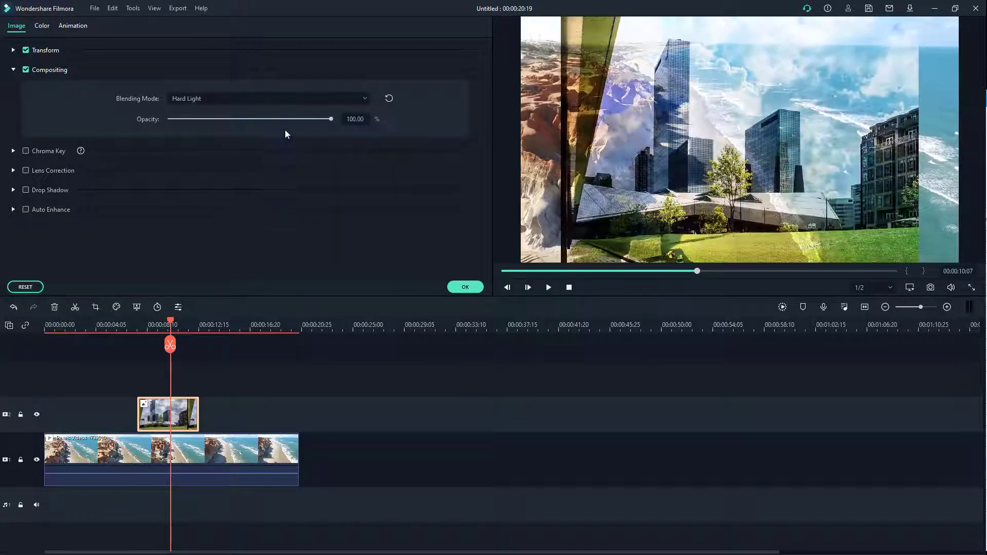
{"action": "left_click", "coordinate": [284, 101]}
{"action": "left_click", "coordinate": [203, 237]}
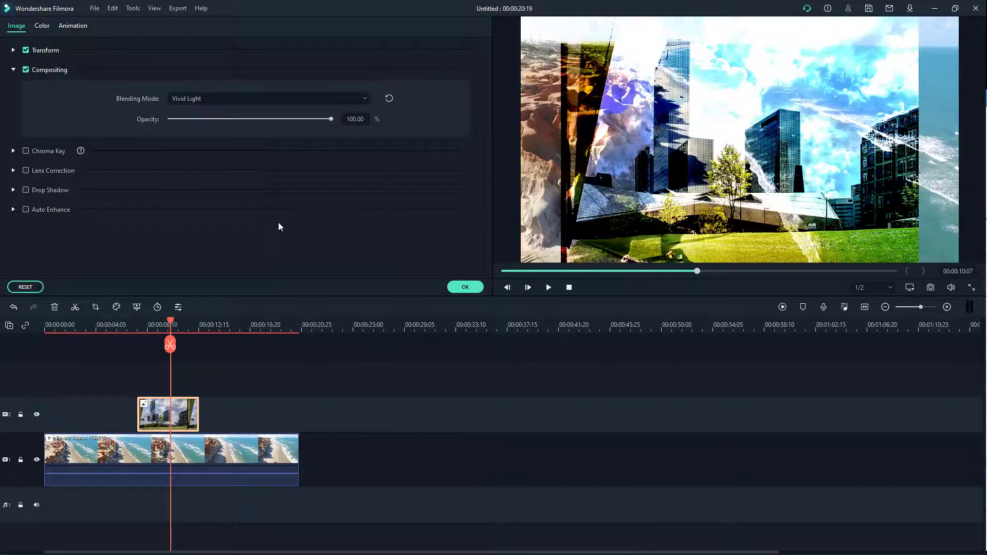
{"action": "left_click", "coordinate": [155, 326]}
{"action": "key", "text": "space"}
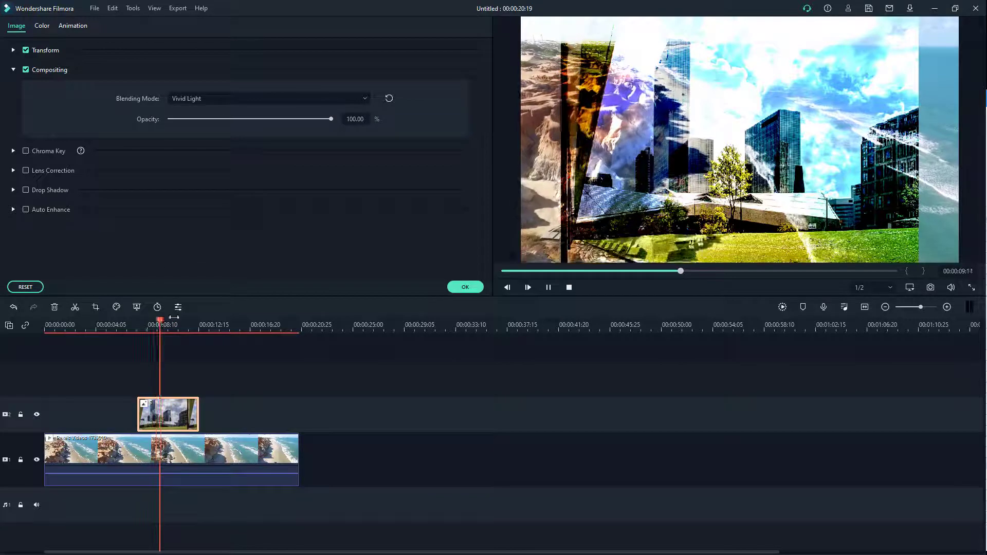
{"action": "key", "text": "space"}
{"action": "left_click_drag", "start_coordinate": [332, 123], "coordinate": [415, 132]}
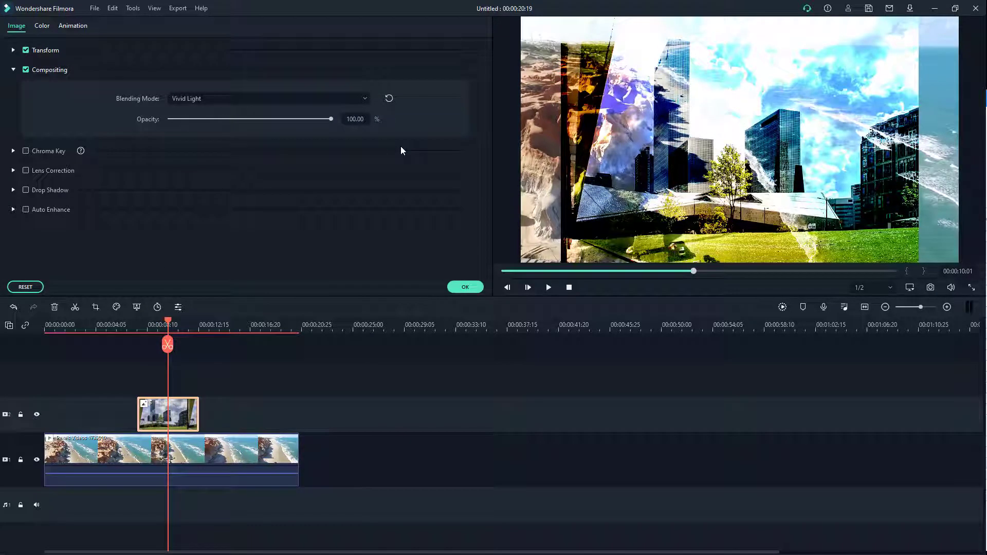